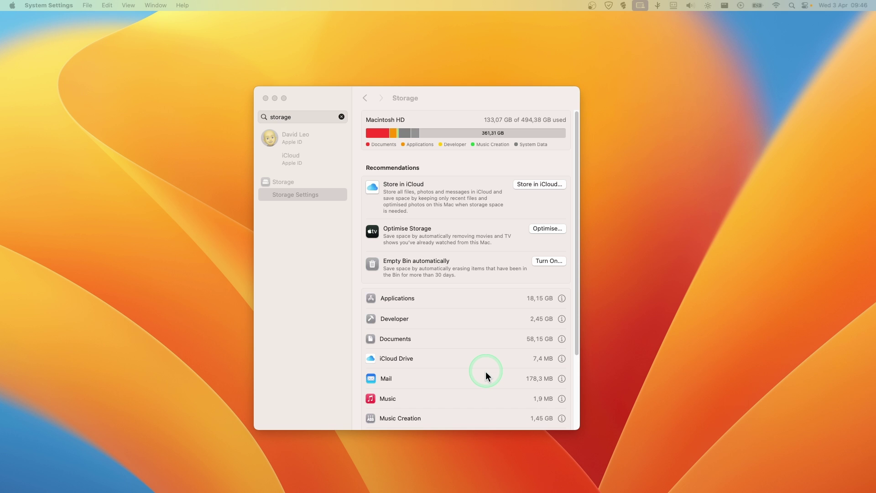
# Bring the Storage settings window forward and scroll to the Applications category
pyautogui.scroll(-5, 485, 372)
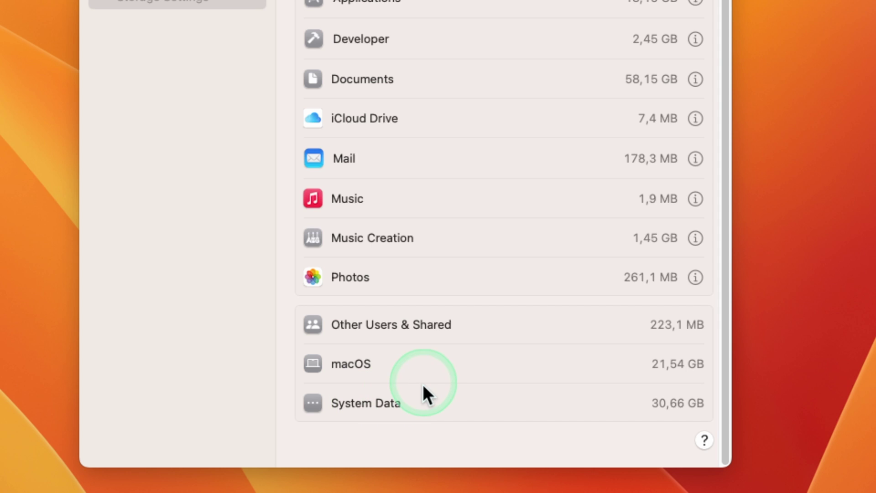
pyautogui.click(486, 404)
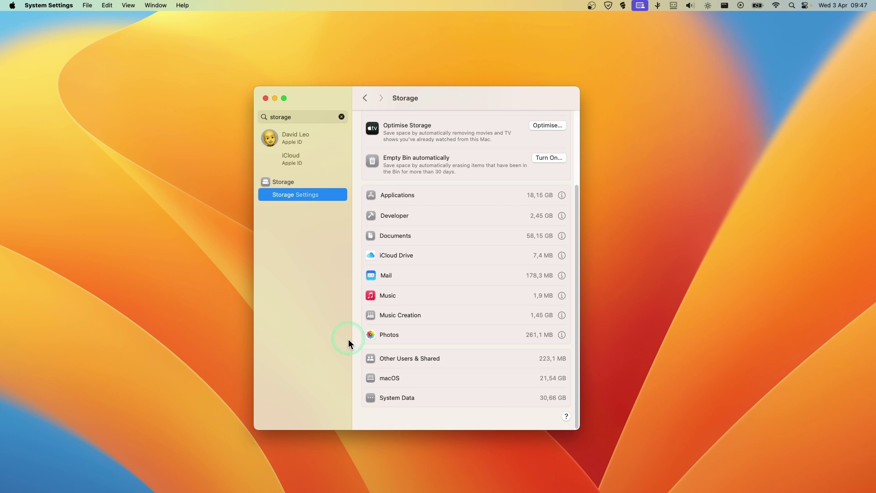
pyautogui.scroll(5, 383, 332)
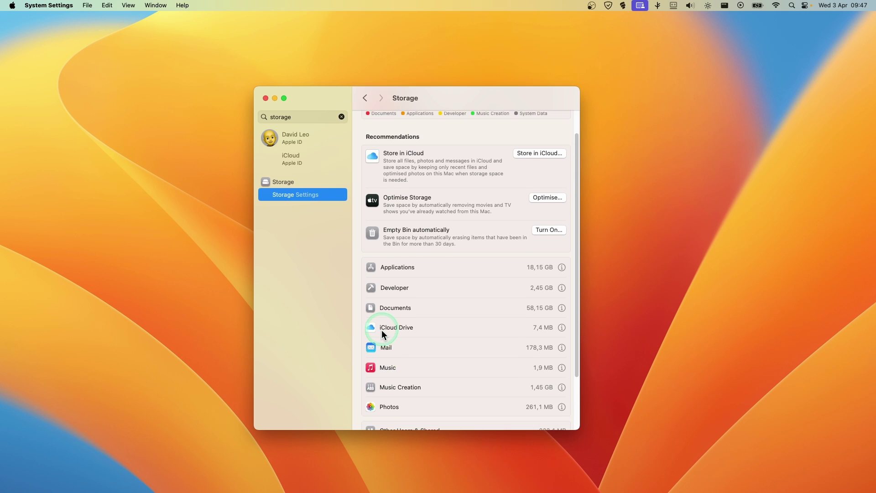
pyautogui.scroll(2, 382, 335)
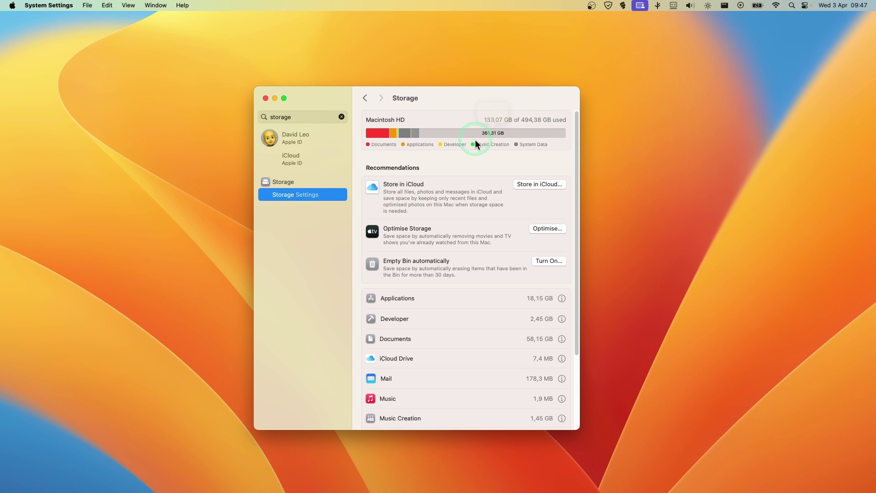
pyautogui.moveTo(495, 134)
pyautogui.scroll(-5, 504, 306)
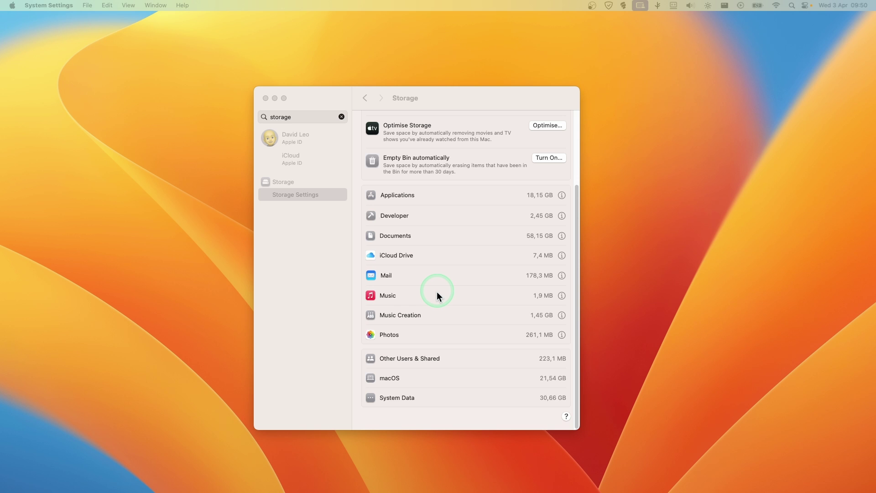
# Open the Applications breakdown, request deletion of VMware Fusion, then close the sheet
pyautogui.click(562, 195)
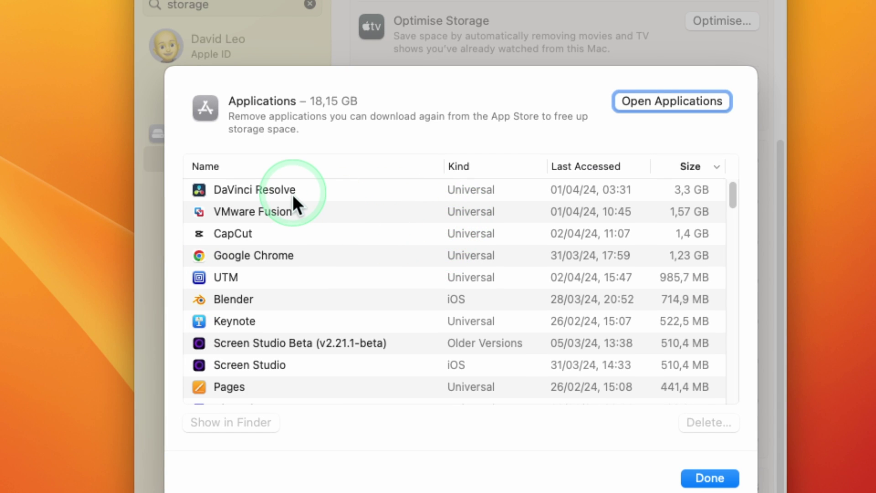
pyautogui.click(265, 210)
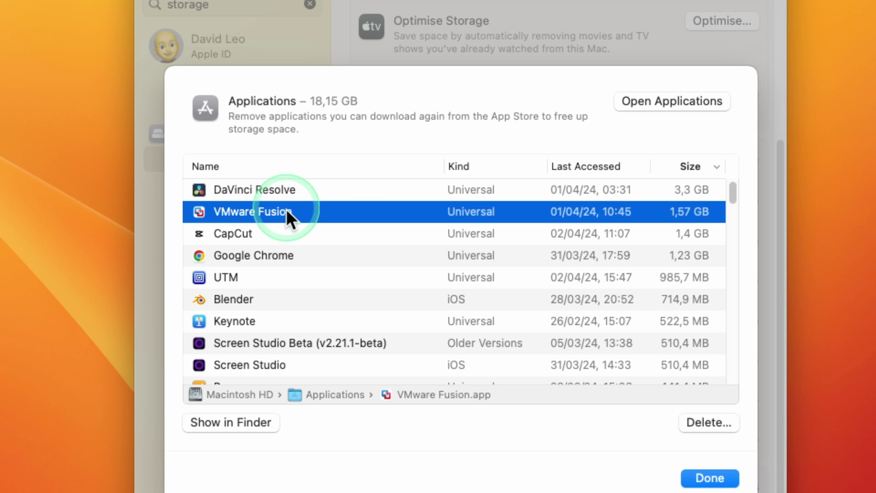
pyautogui.click(686, 416)
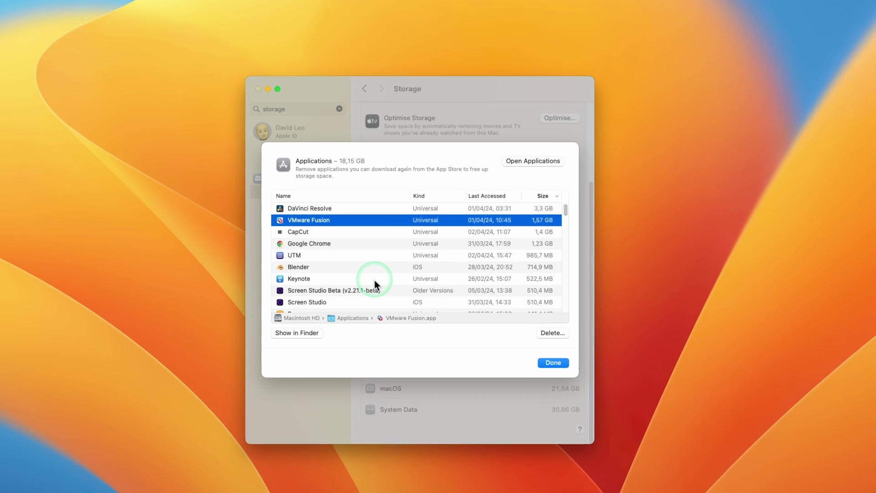
pyautogui.click(553, 362)
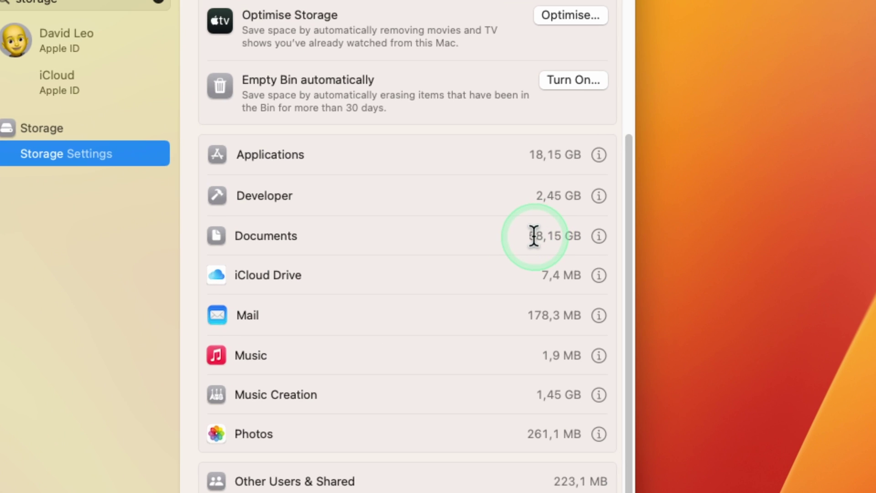
pyautogui.moveTo(529, 235); pyautogui.dragTo(560, 237)
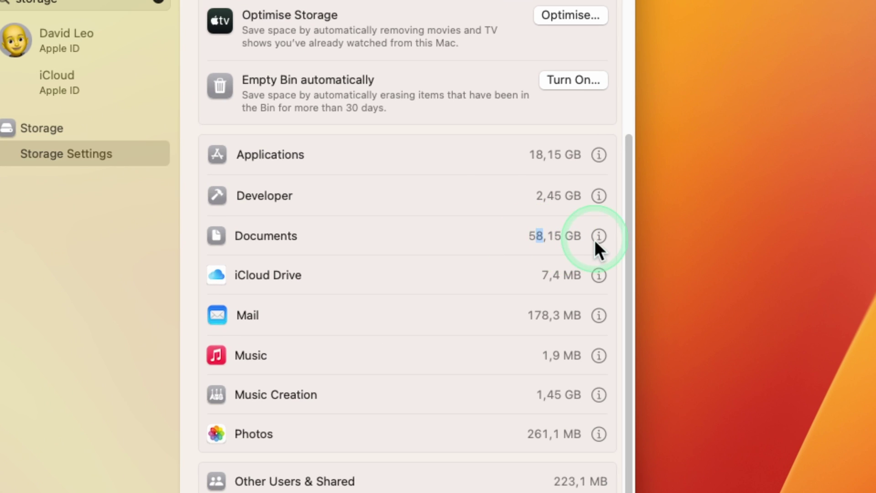
pyautogui.click(595, 240)
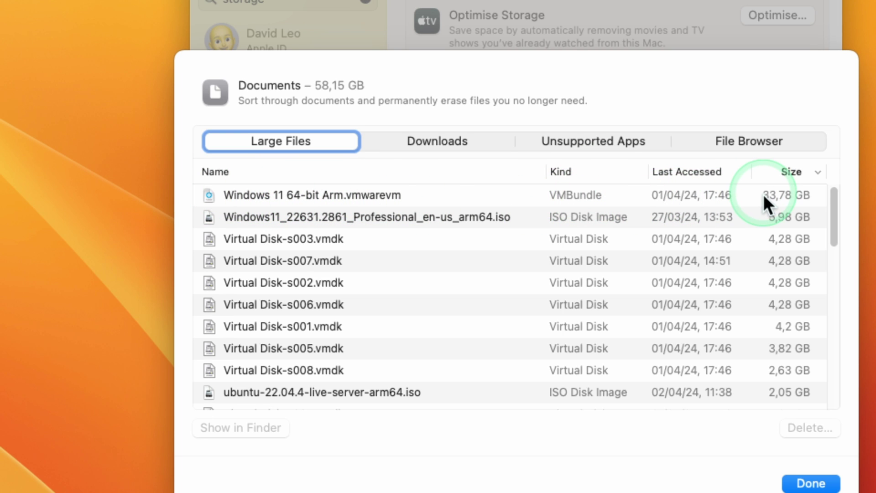
pyautogui.scroll(-5, 715, 246)
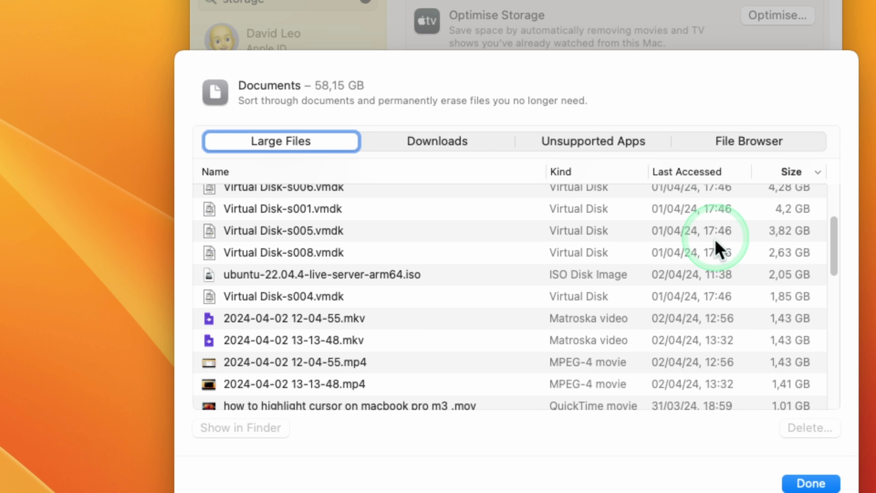
pyautogui.scroll(5, 714, 239)
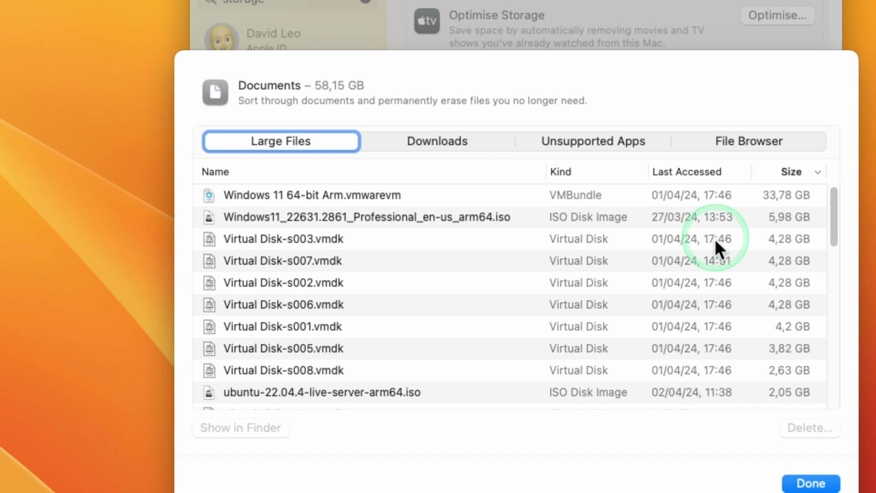
pyautogui.click(803, 483)
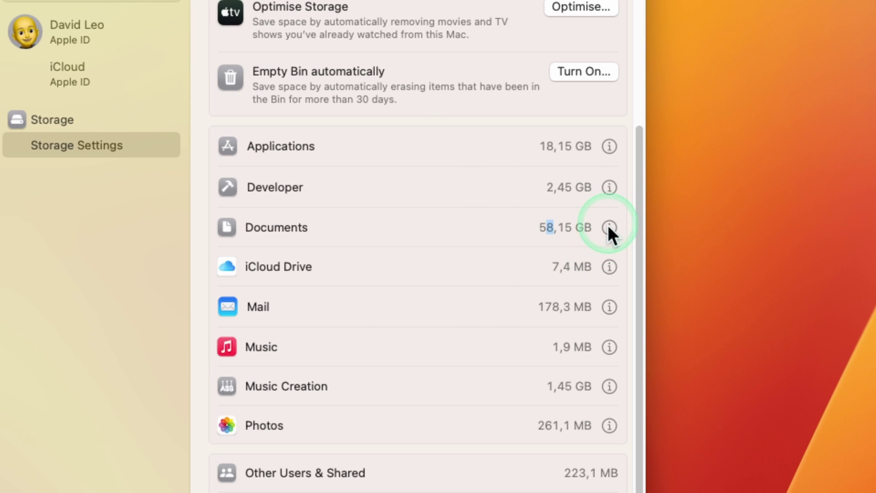
pyautogui.click(608, 227)
pyautogui.click(190, 280)
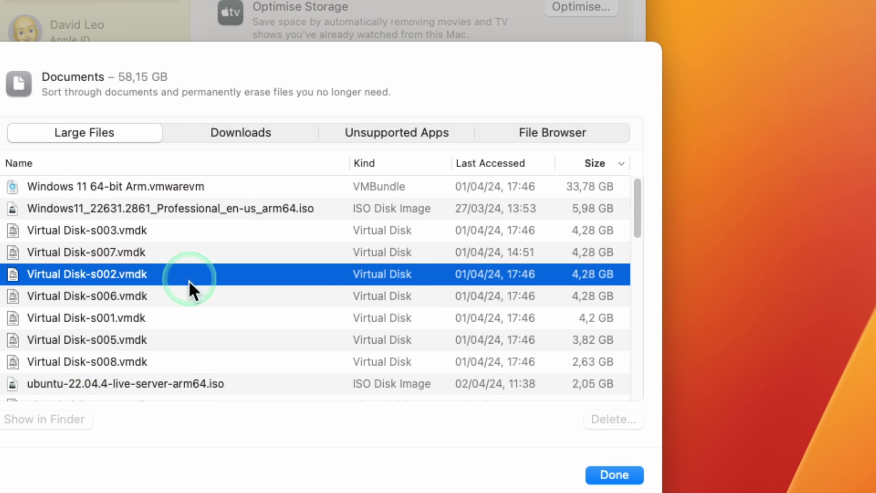
pyautogui.click(599, 477)
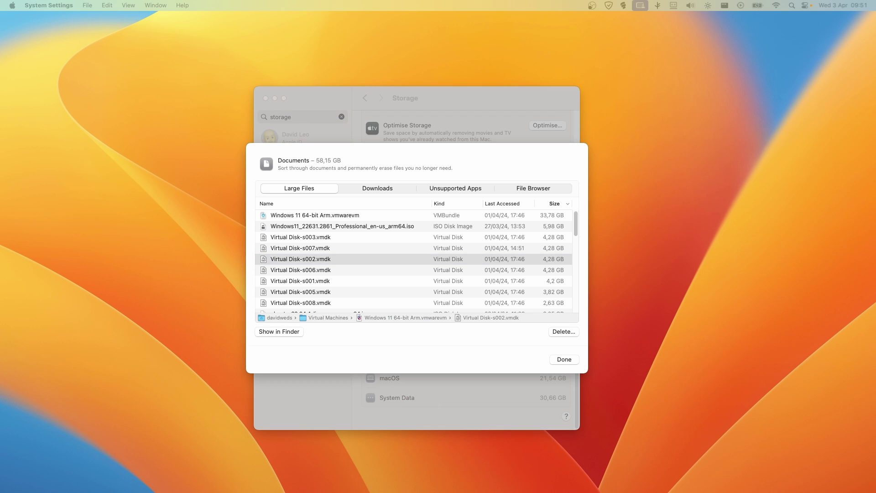
pyautogui.click(468, 263)
pyautogui.click(283, 305)
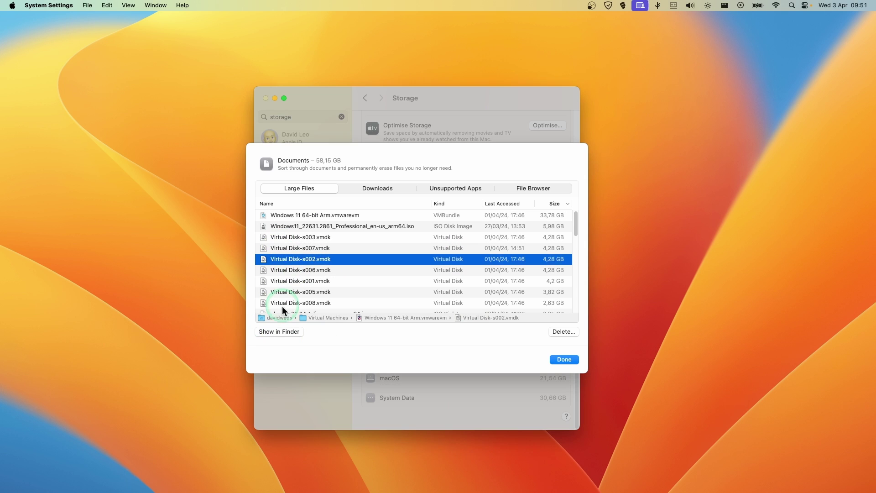
pyautogui.click(278, 332)
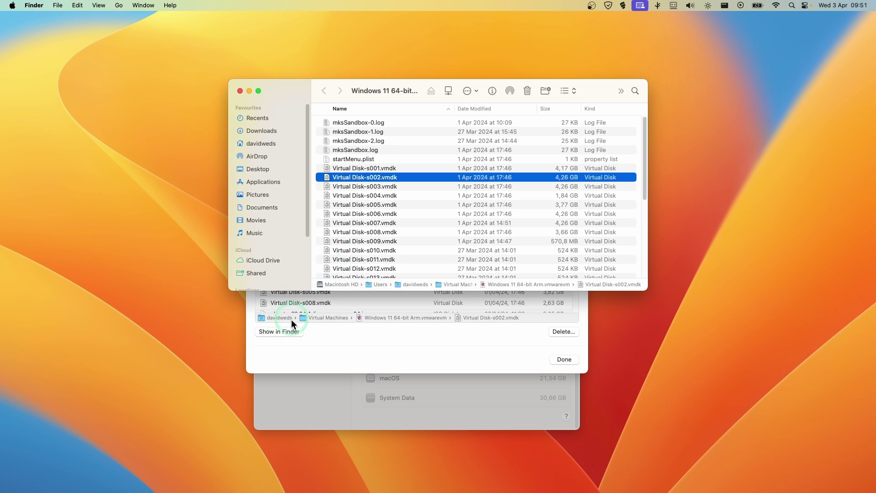
pyautogui.click(240, 91)
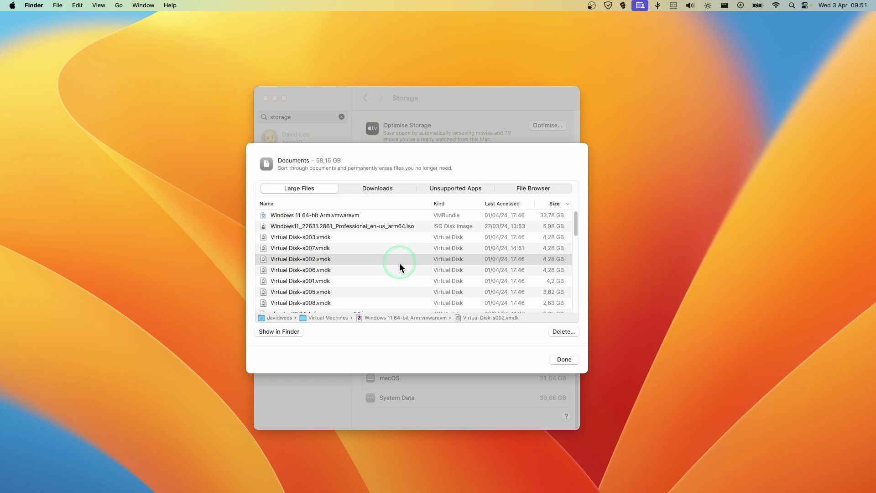
pyautogui.click(564, 360)
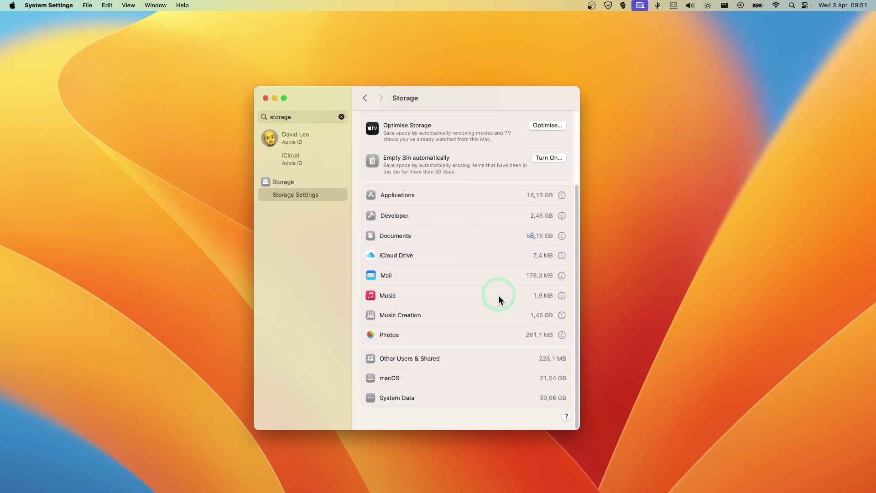
# Open the Applications breakdown, sort it by name in reverse, and select VMware Fusion
pyautogui.click(560, 196)
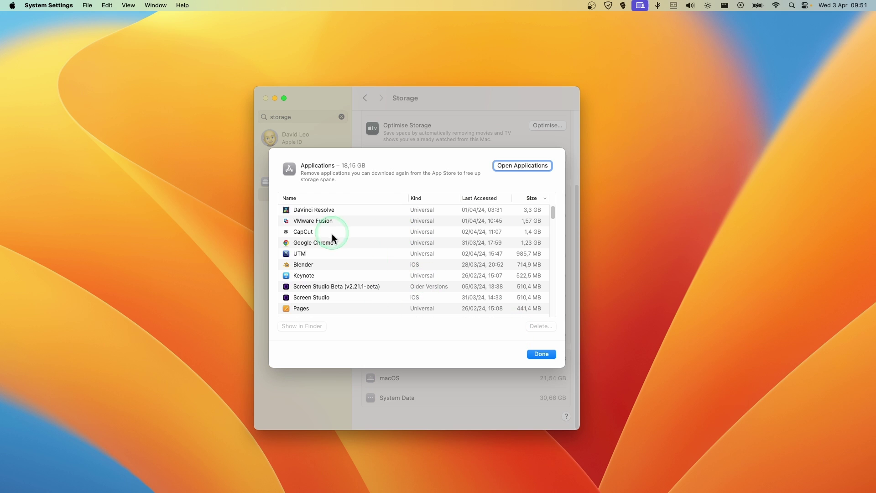
pyautogui.click(305, 198)
pyautogui.click(316, 198)
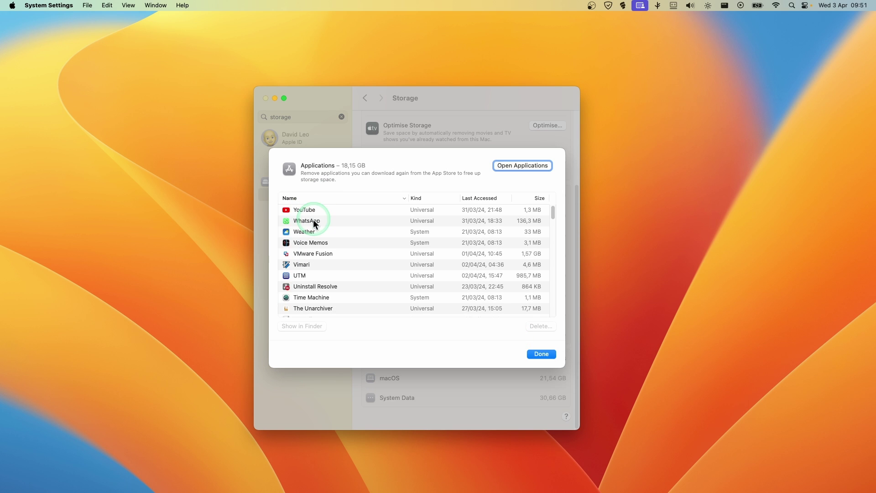
pyautogui.click(313, 221)
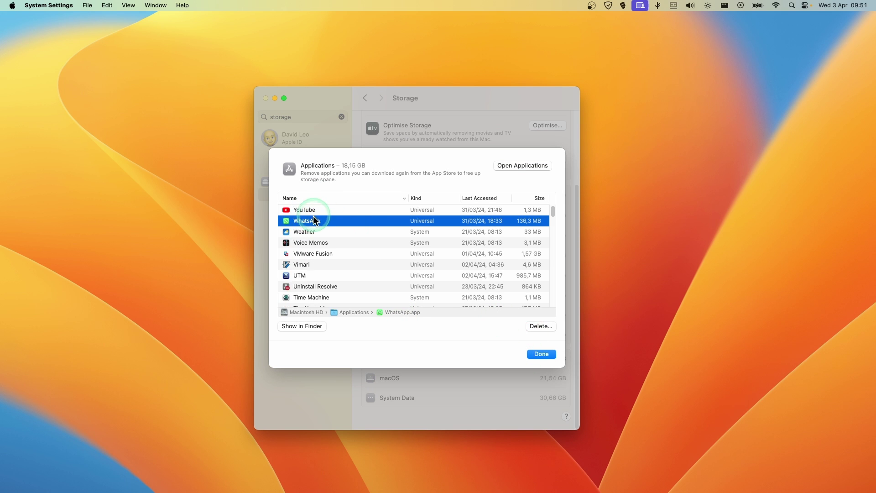
pyautogui.click(313, 210)
pyautogui.click(313, 253)
# Reveal VMware Fusion in the Applications folder in Finder, then close that Finder window
pyautogui.click(467, 346)
pyautogui.click(309, 325)
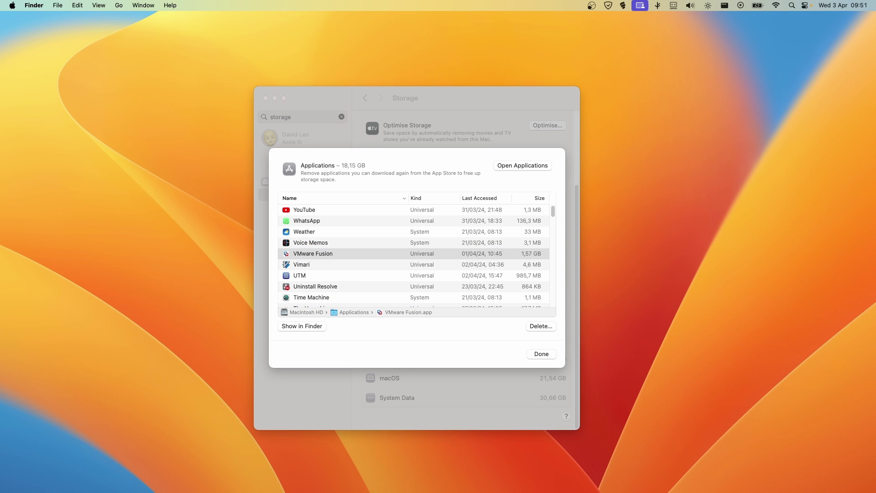
pyautogui.moveTo(288, 425); pyautogui.dragTo(289, 160)
pyautogui.click(298, 235)
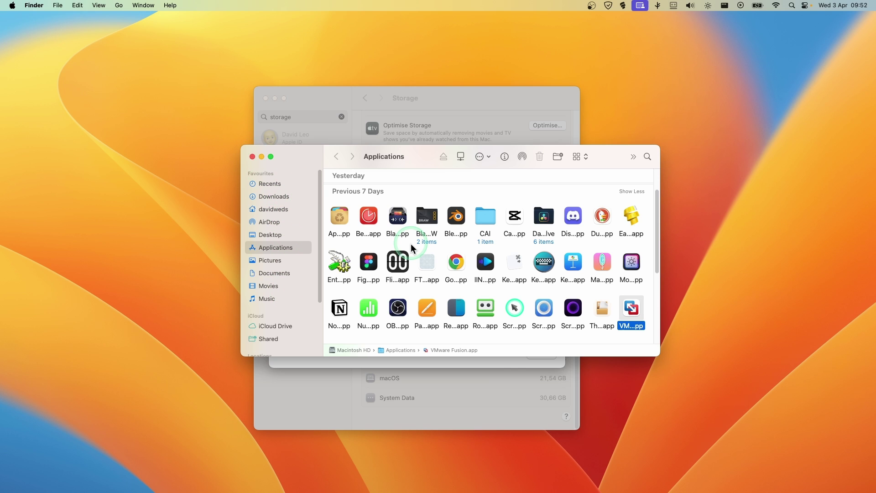
pyautogui.click(252, 157)
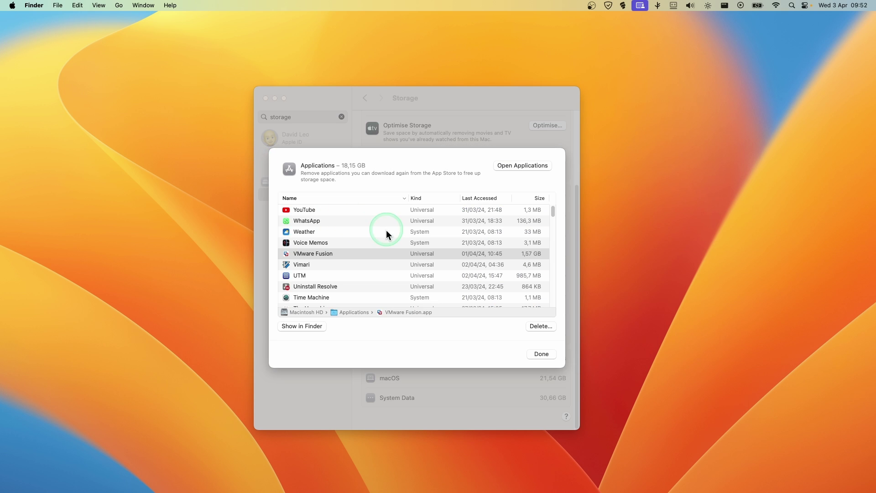
# Close the Applications breakdown, reopen it once, and close it again
pyautogui.scroll(-1, 388, 246)
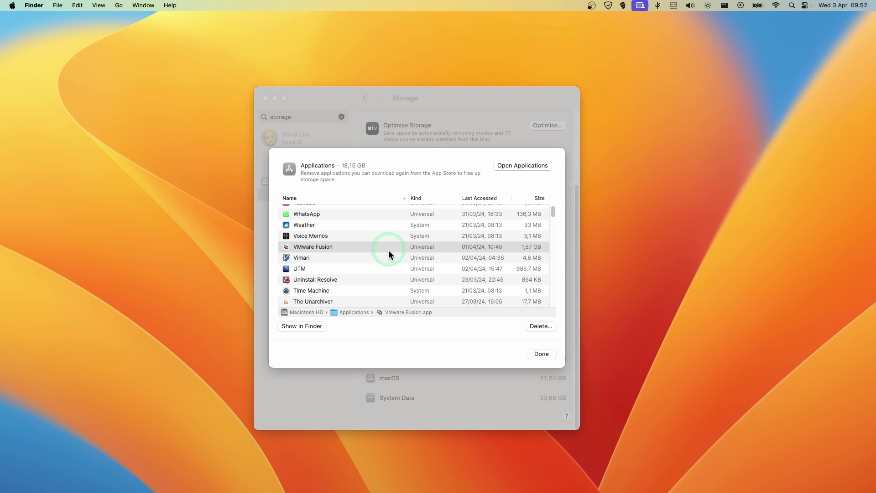
pyautogui.scroll(-1, 388, 252)
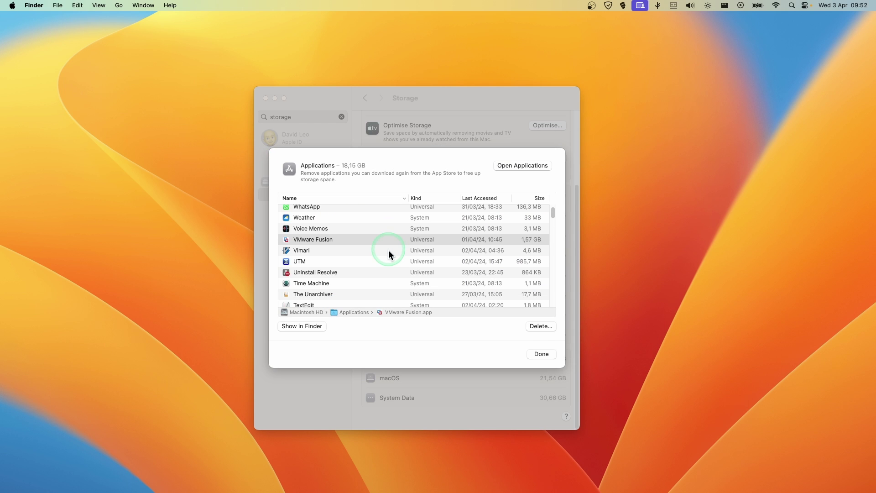
pyautogui.click(543, 354)
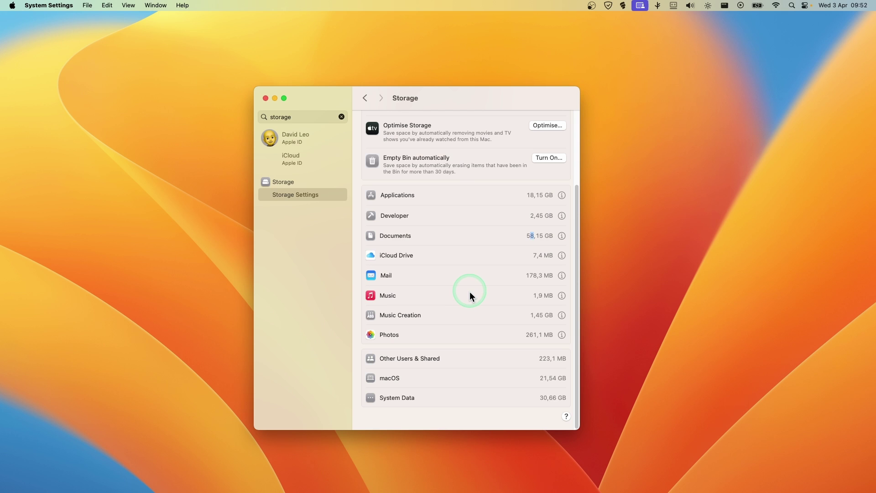
pyautogui.click(561, 196)
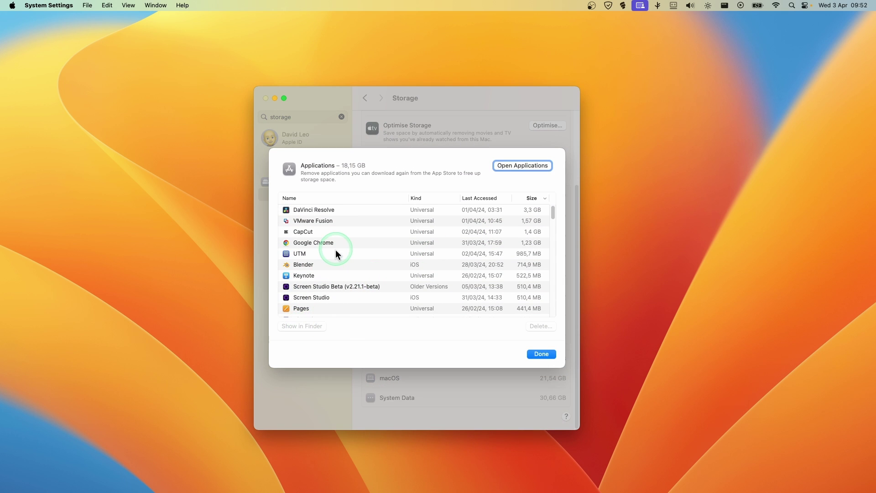
pyautogui.click(529, 350)
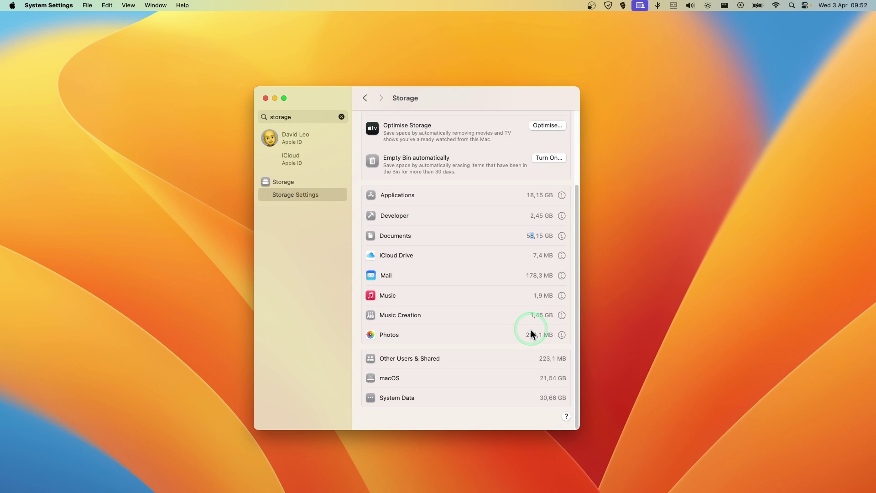
# Launch Finder from Spotlight, show the Applications folder, and bring up Go to Folder
pyautogui.press('super+space')
pyautogui.write('finder')
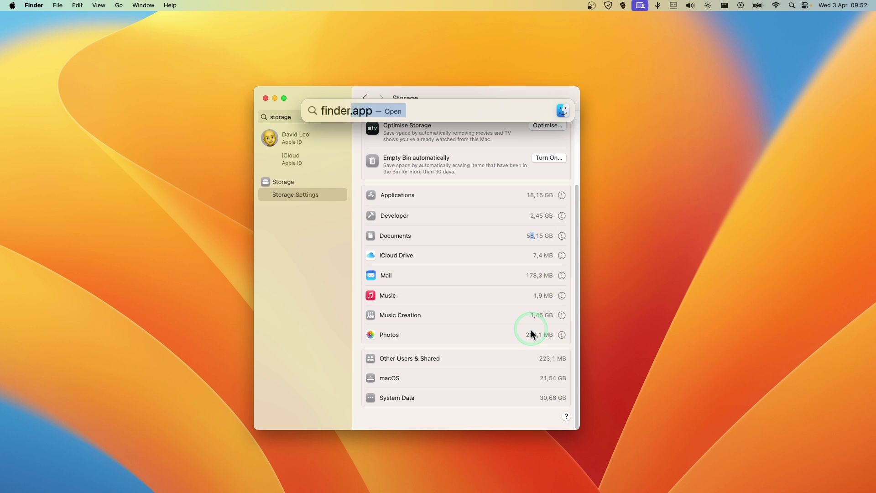
pyautogui.press('Return')
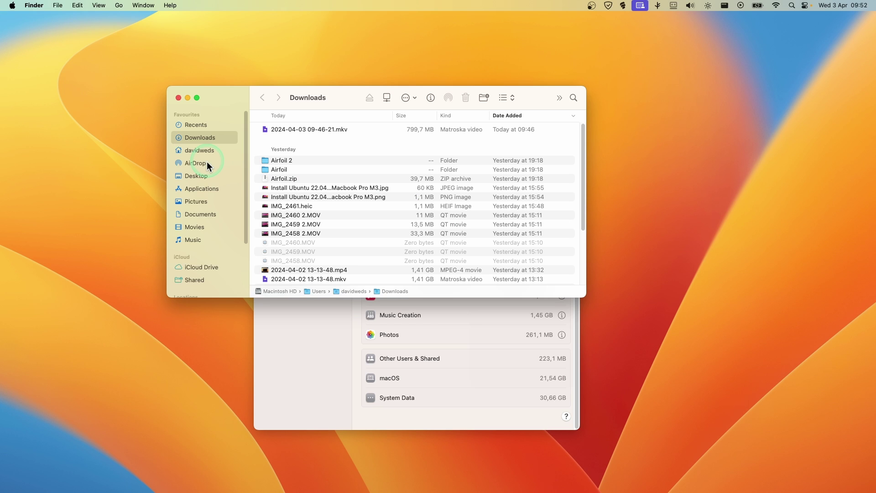
pyautogui.click(212, 188)
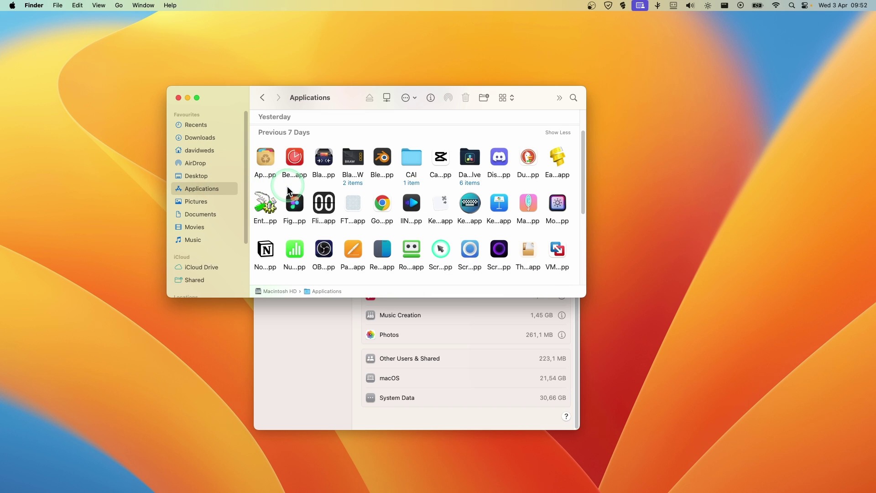
pyautogui.press('shift+super+g')
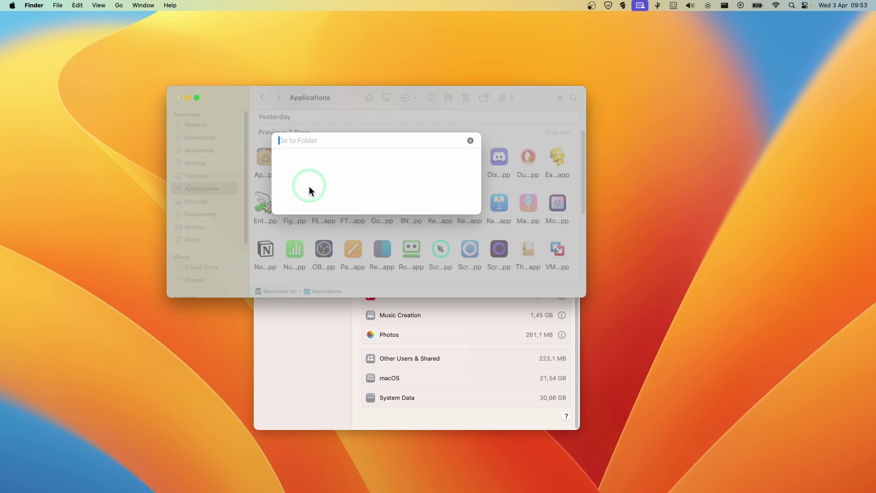
# Enter the path ~/Library/Caches, fixing typos along the way, and go to it
pyautogui.write('§')
pyautogui.press('BackSpace')
pyautogui.write('§')
pyautogui.press('BackSpace')
pyautogui.write('~')
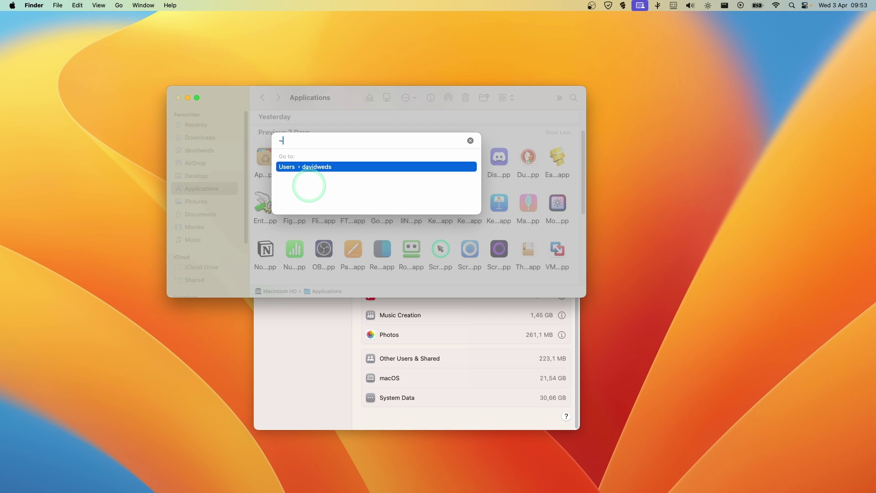
pyautogui.write('/li')
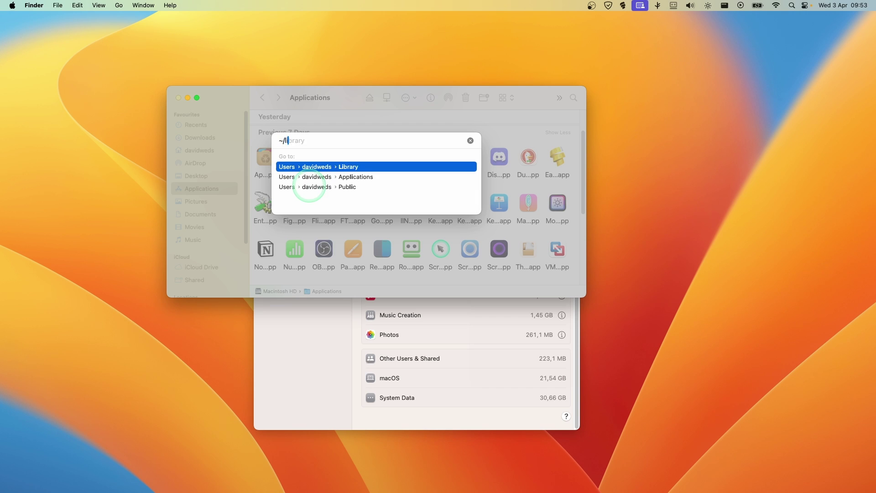
pyautogui.write('ve')
pyautogui.press('BackSpace')
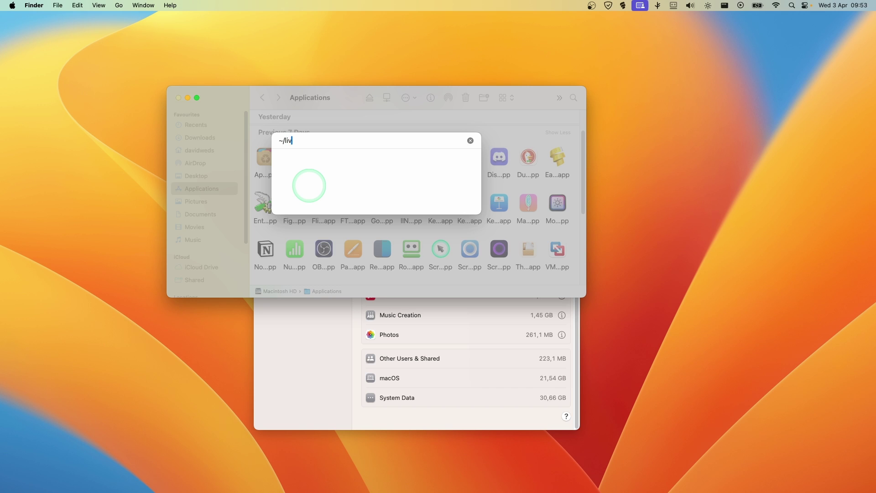
pyautogui.press('BackSpace')
pyautogui.write('brary')
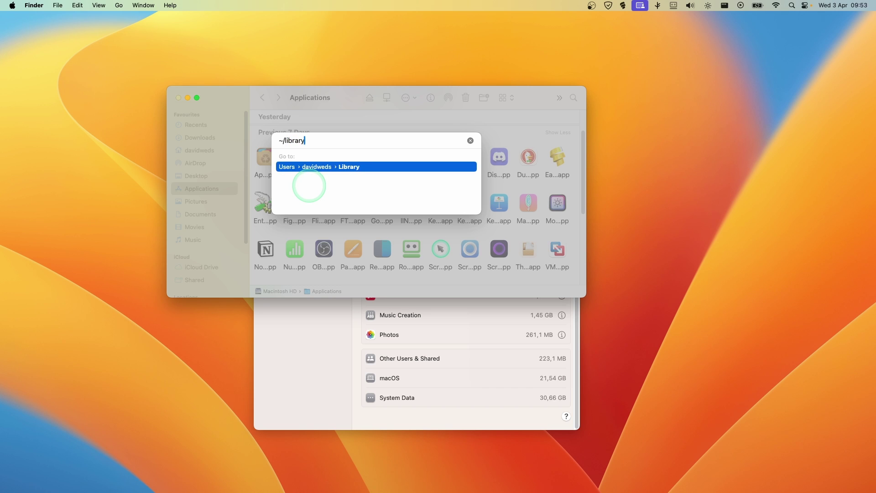
pyautogui.write('/cra')
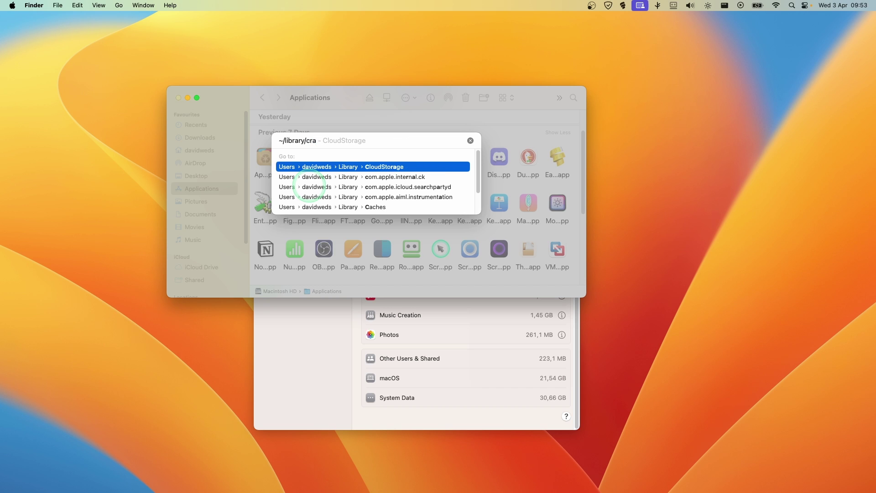
pyautogui.write('che')
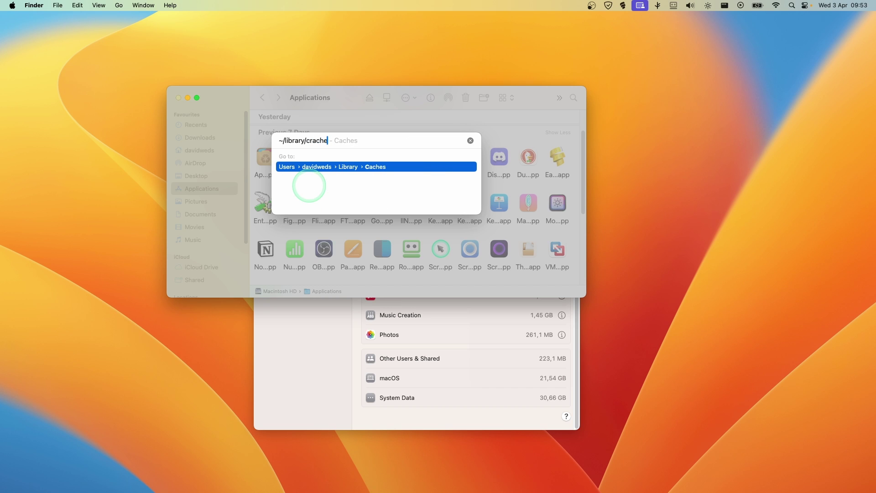
pyautogui.press('BackSpace')
pyautogui.press('BackSpace')
pyautogui.press('BackSpace')
pyautogui.press('BackSpace')
pyautogui.press('BackSpace')
pyautogui.write('a')
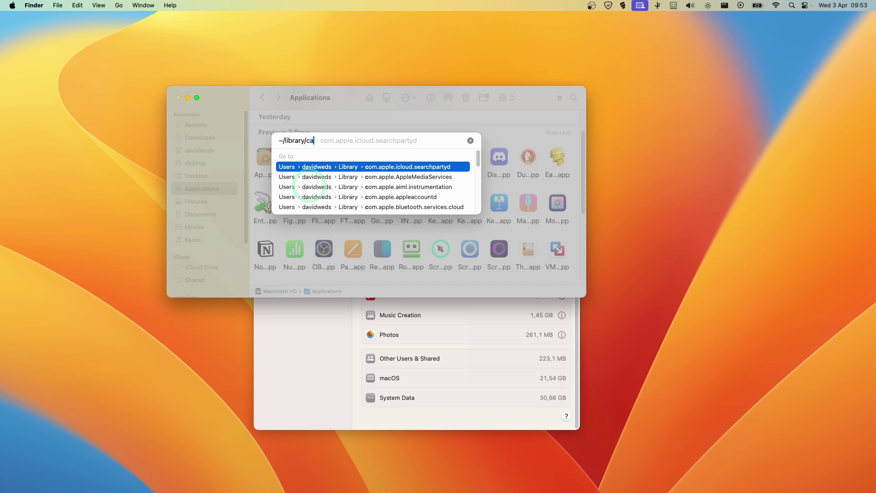
pyautogui.write('ches')
pyautogui.press('Return')
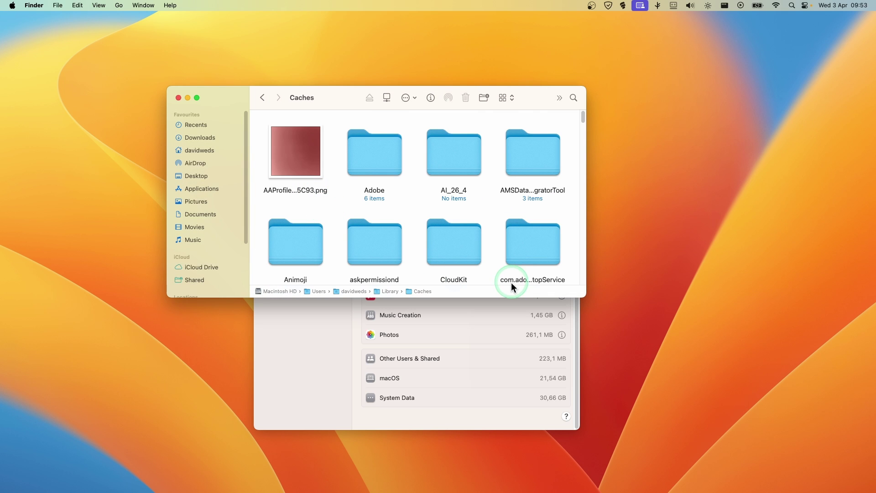
# Enlarge the Finder window to show more Caches subfolders such as Animoji and CloudKit
pyautogui.moveTo(585, 297); pyautogui.dragTo(773, 438)
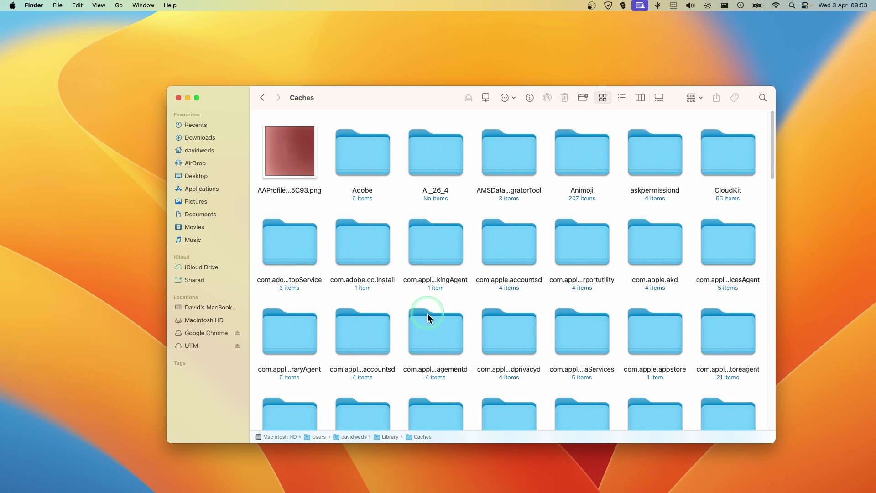
pyautogui.scroll(-3, 427, 310)
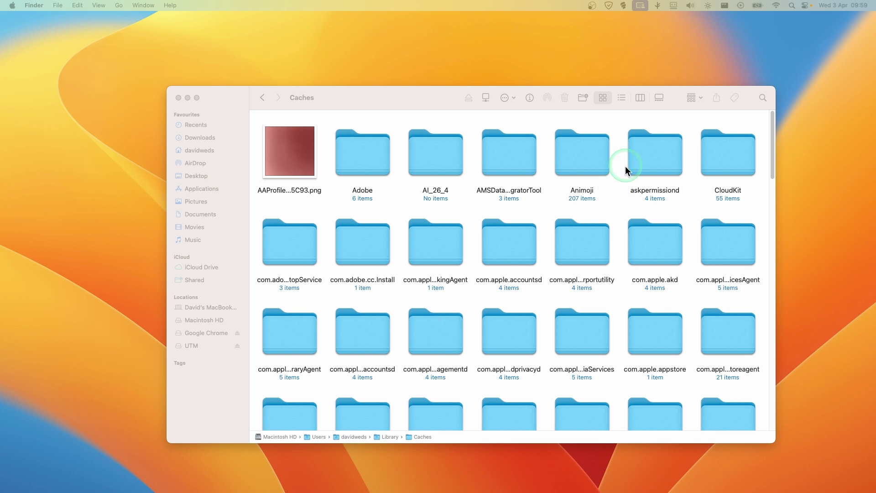
# Switch Finder to column view with Caches selected in the Library column
pyautogui.click(621, 98)
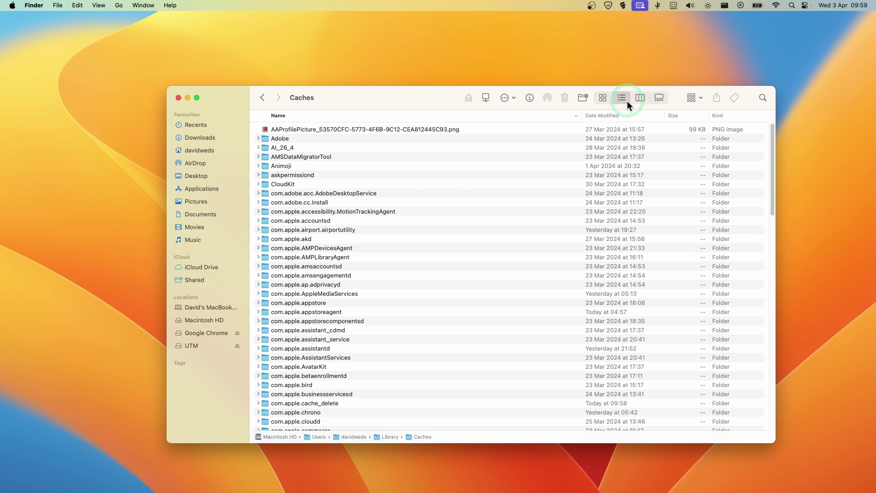
pyautogui.click(640, 98)
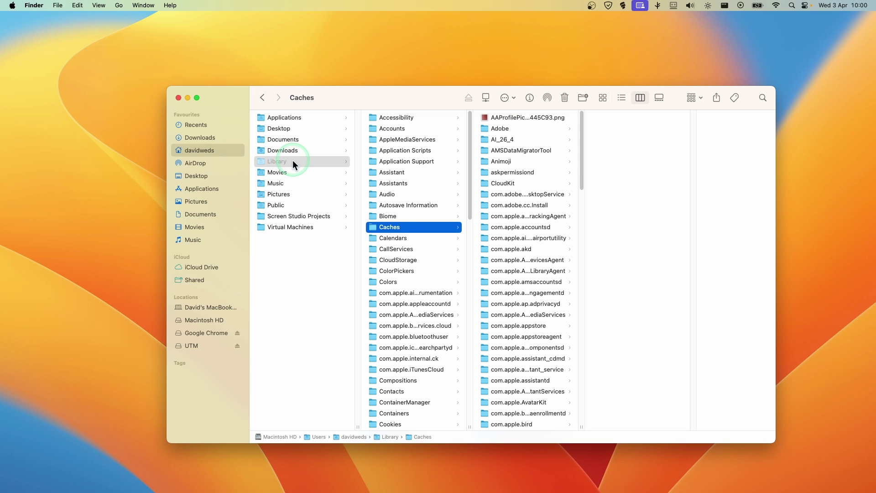
pyautogui.click(398, 232)
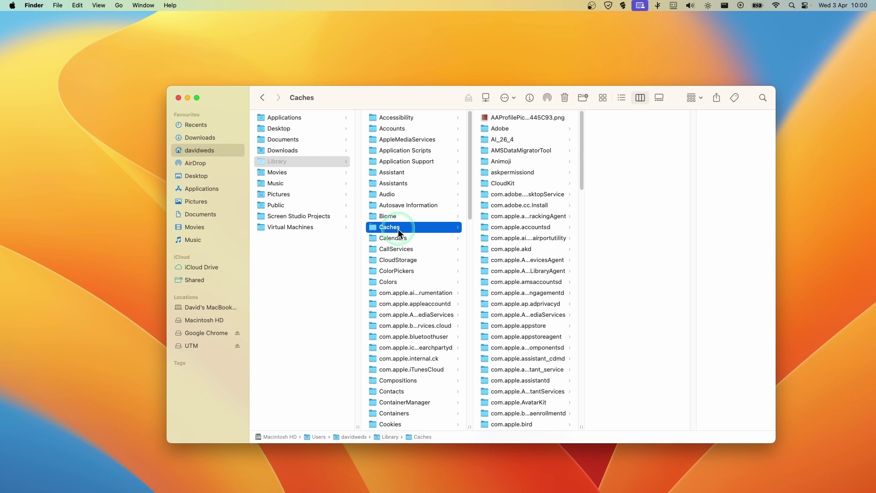
pyautogui.scroll(-5, 513, 180)
pyautogui.click(584, 150)
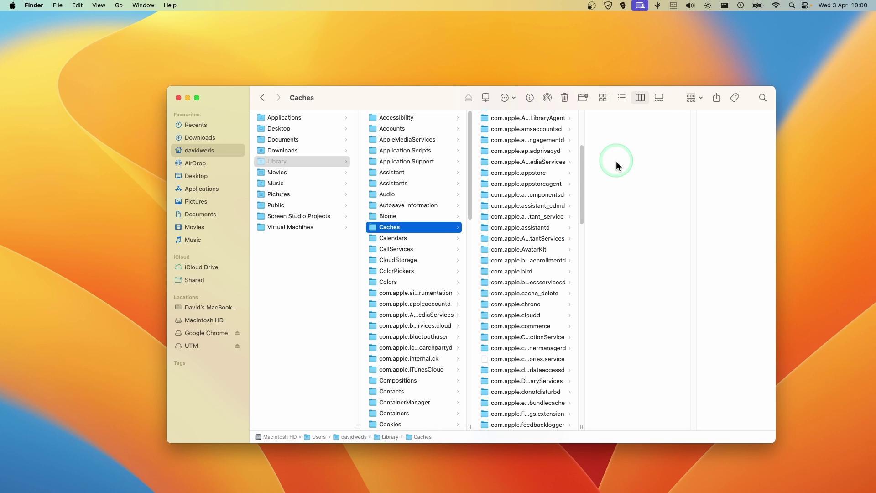
pyautogui.click(660, 98)
pyautogui.click(645, 98)
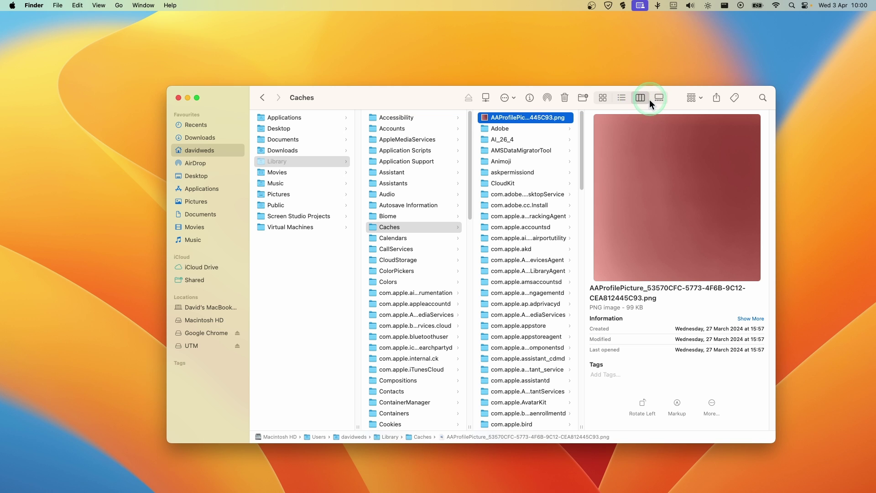
pyautogui.click(521, 129)
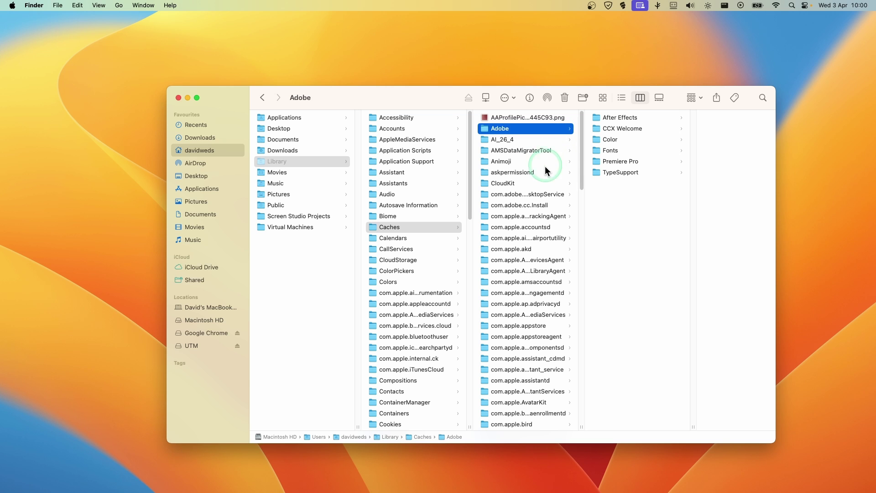
pyautogui.scroll(-1, 509, 178)
pyautogui.scroll(-10, 510, 178)
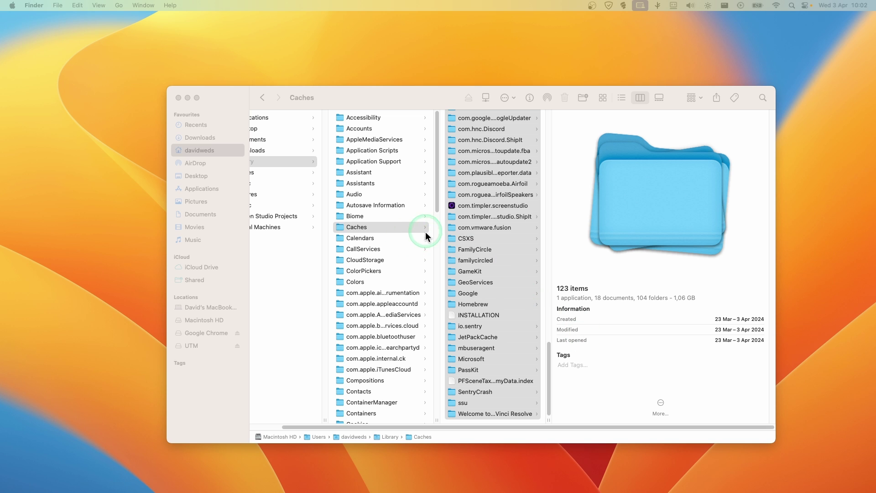
pyautogui.click(439, 238)
pyautogui.click(393, 257)
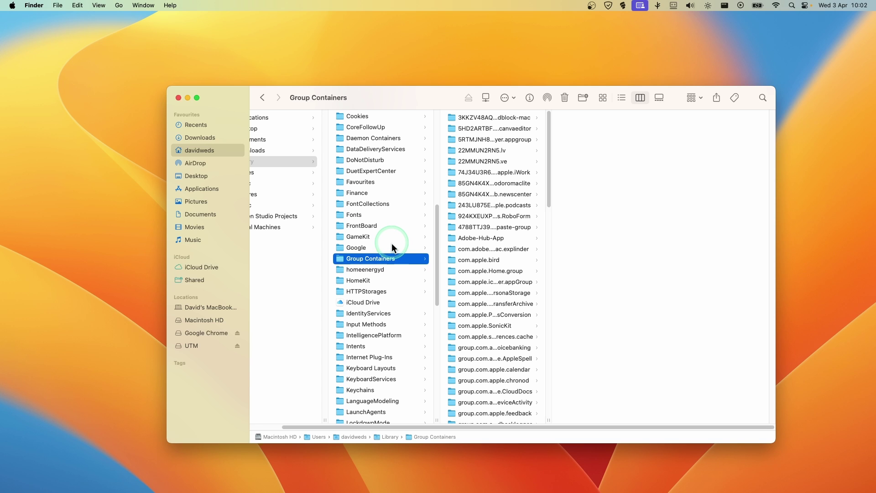
pyautogui.scroll(3, 391, 244)
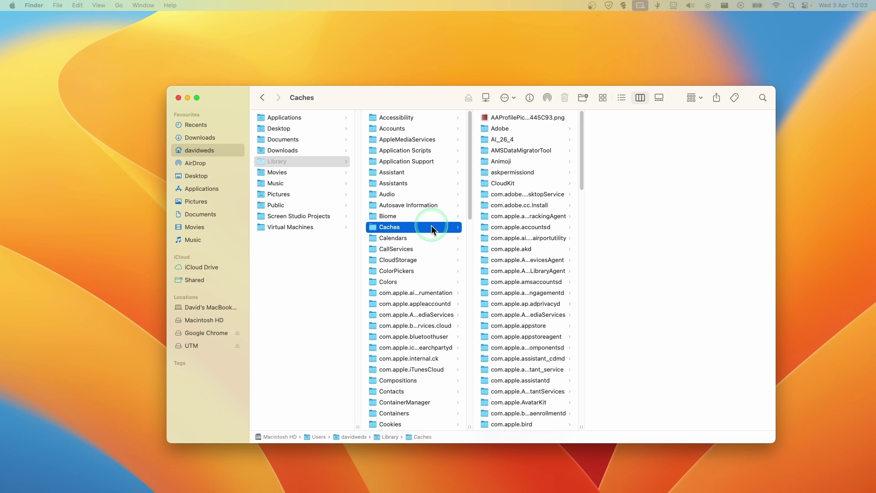
# Move all 123 Caches items (1,06 GB) to the Bin and check the leftover plist
pyautogui.press('Right')
pyautogui.press('super+a')
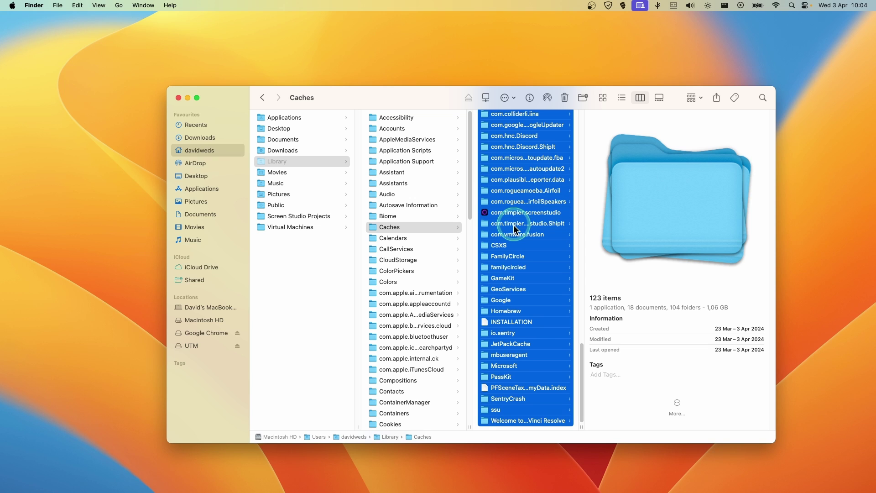
pyautogui.press('super+BackSpace')
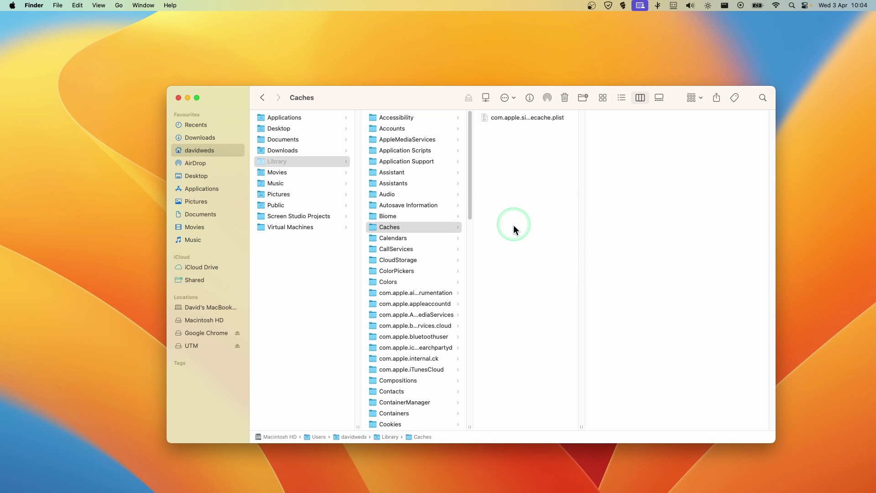
pyautogui.click(522, 120)
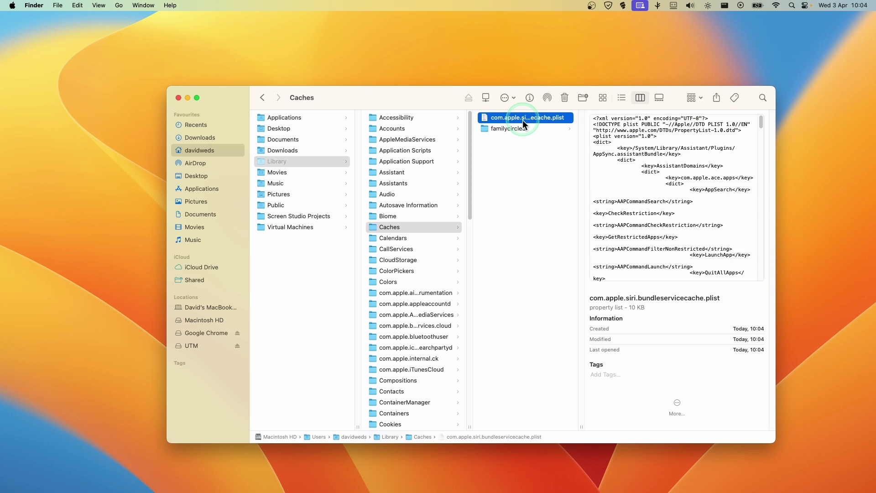
pyautogui.click(523, 171)
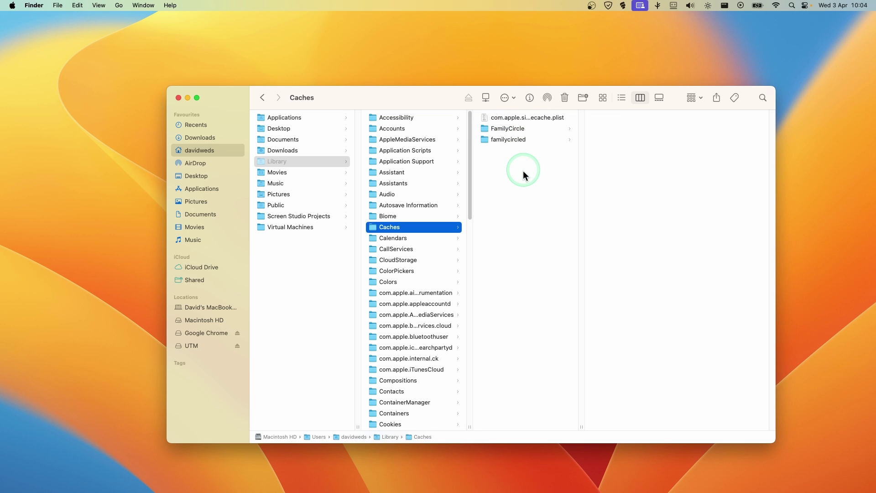
# Close Finder, open General > Storage in System Settings, and check System Data at 31 GB
pyautogui.click(178, 98)
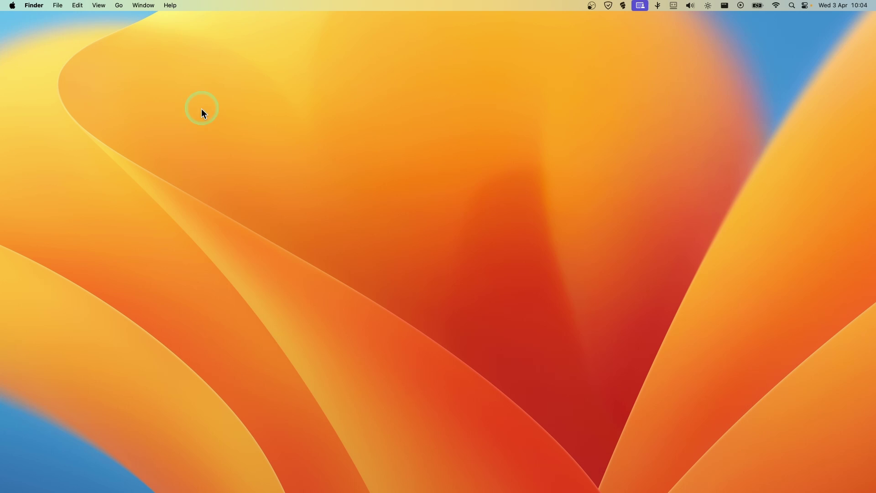
pyautogui.click(12, 5)
pyautogui.click(24, 35)
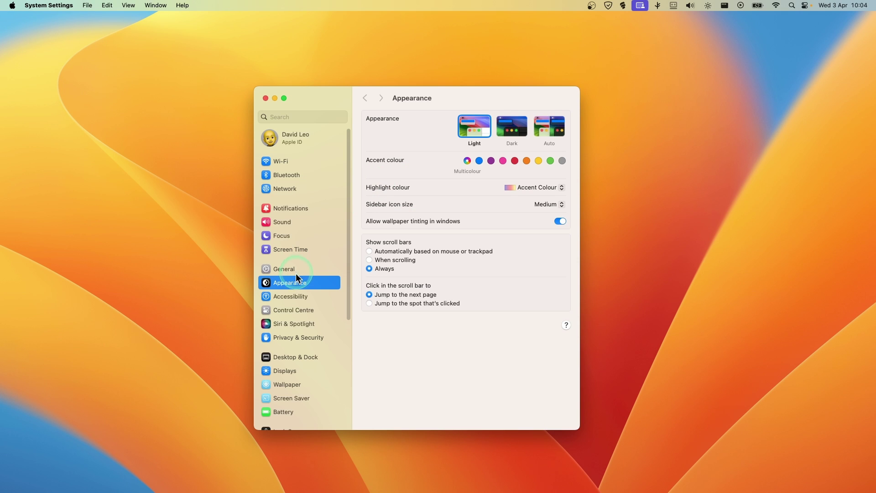
pyautogui.scroll(-1, 292, 293)
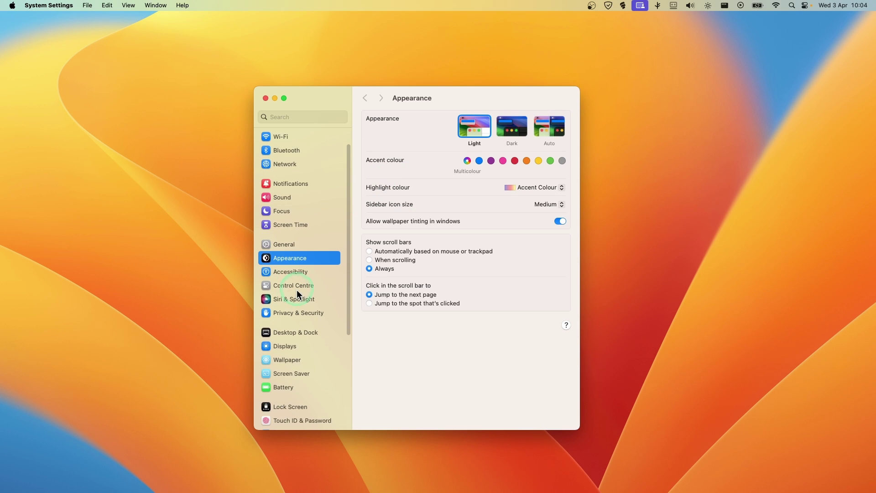
pyautogui.click(294, 244)
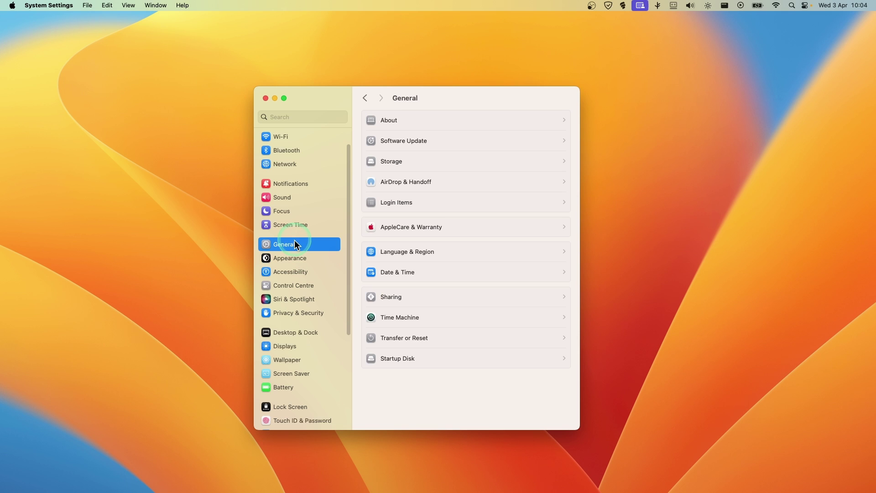
pyautogui.click(409, 162)
pyautogui.scroll(-10, 424, 218)
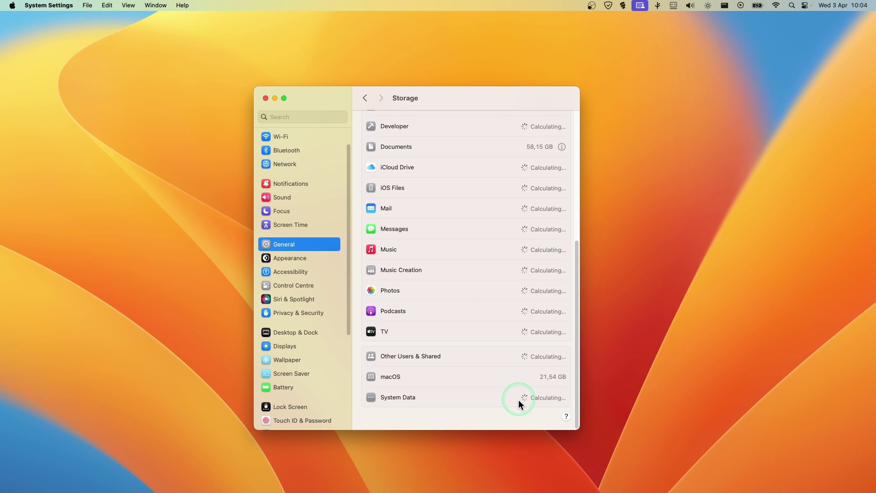
pyautogui.click(550, 397)
pyautogui.doubleClick(550, 397)
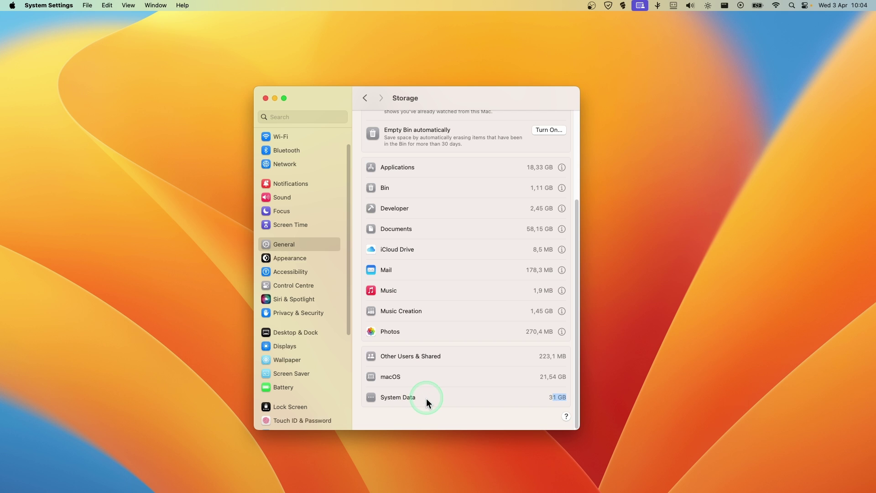
# Empty the 1,11 GB Bin and confirm System Data dropped to 14,56 GB
pyautogui.scroll(1, 452, 385)
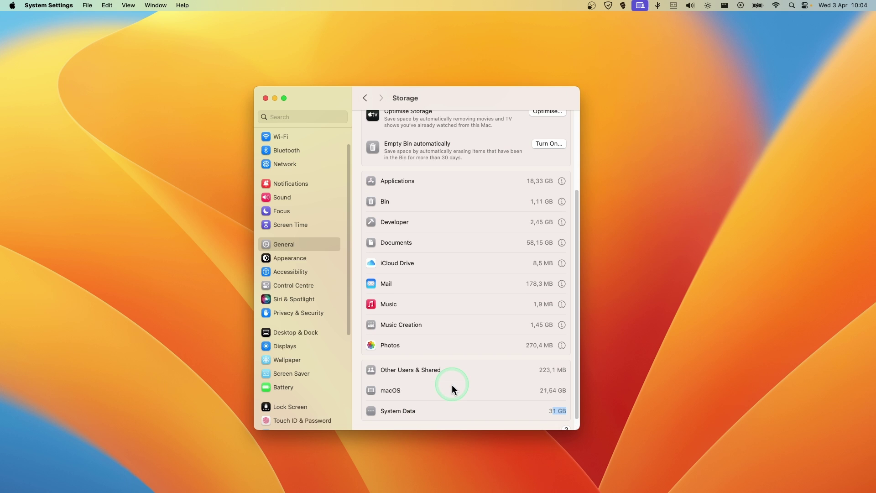
pyautogui.click(561, 204)
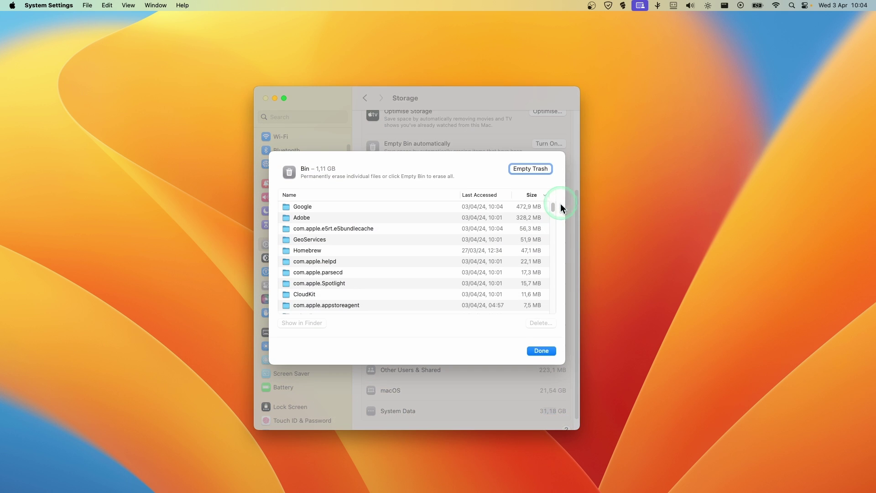
pyautogui.click(522, 172)
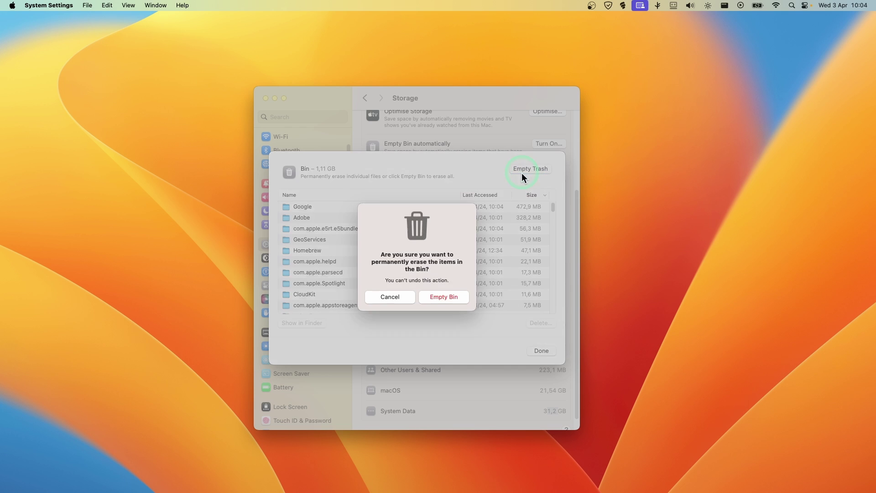
pyautogui.click(442, 298)
pyautogui.click(542, 351)
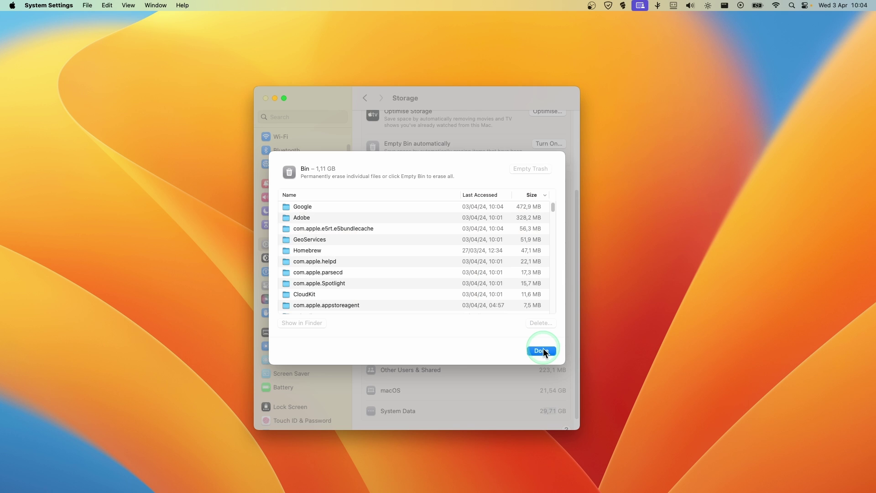
pyautogui.scroll(-2, 513, 344)
pyautogui.click(538, 398)
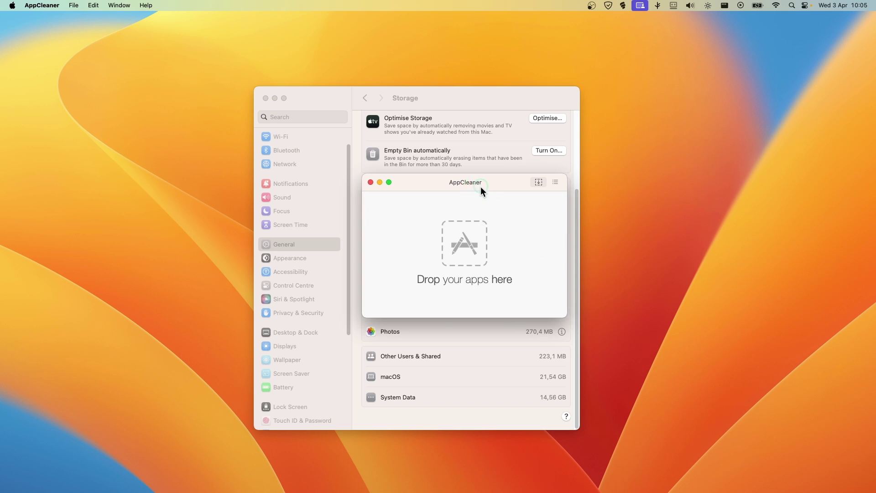
# Move the AppCleaner window left of System Settings to uncover the Storage list
pyautogui.moveTo(480, 187); pyautogui.dragTo(158, 187)
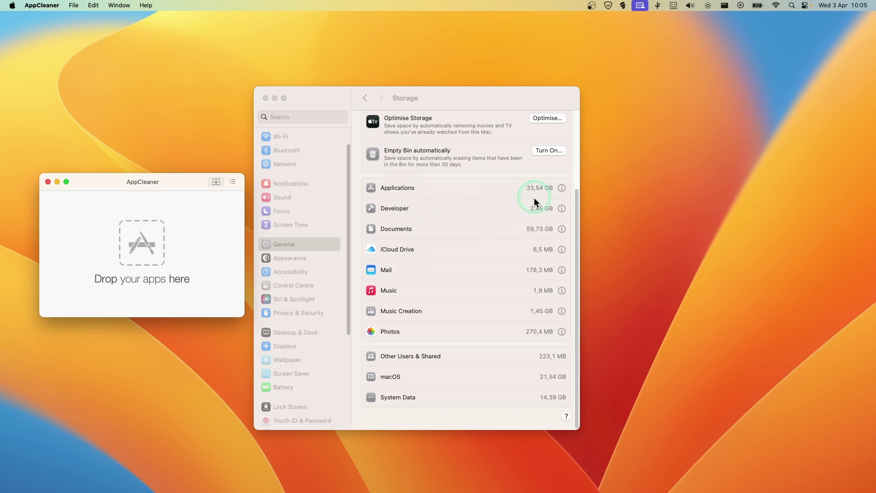
# Select both Screen Studio entries in the Applications storage list and reveal Screen Studio Beta in Finder
pyautogui.click(561, 188)
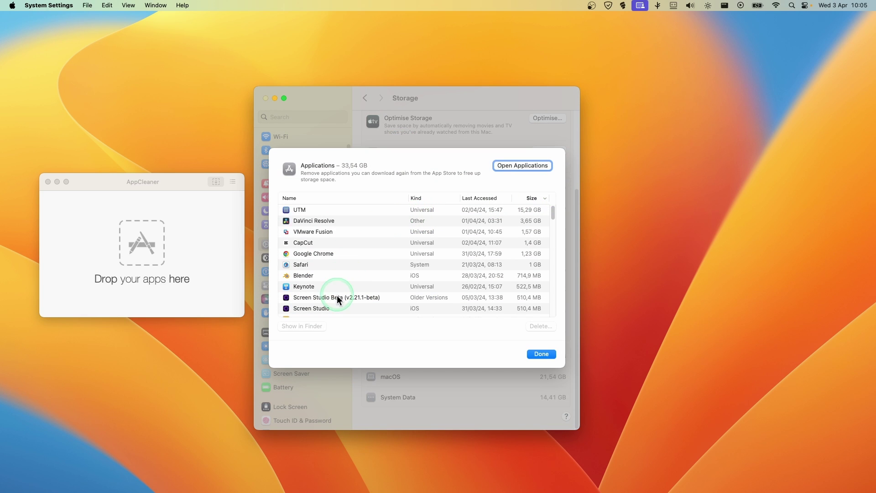
pyautogui.moveTo(337, 296); pyautogui.dragTo(308, 298)
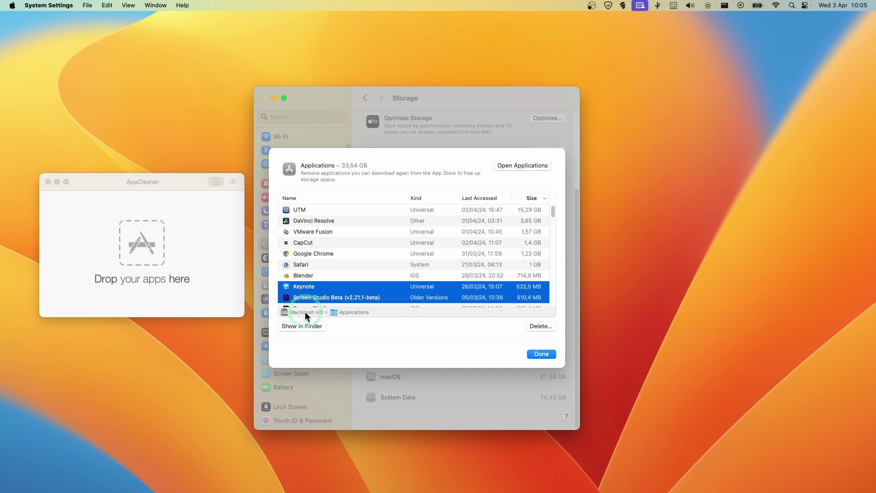
pyautogui.click(305, 325)
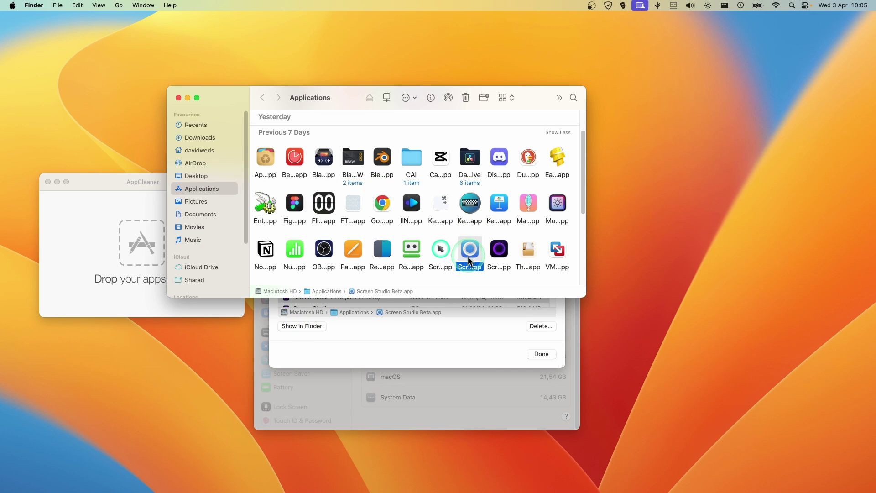
# Drop Screen Studio and Screen Studio Beta from Finder onto AppCleaner
pyautogui.moveTo(525, 97); pyautogui.dragTo(670, 97)
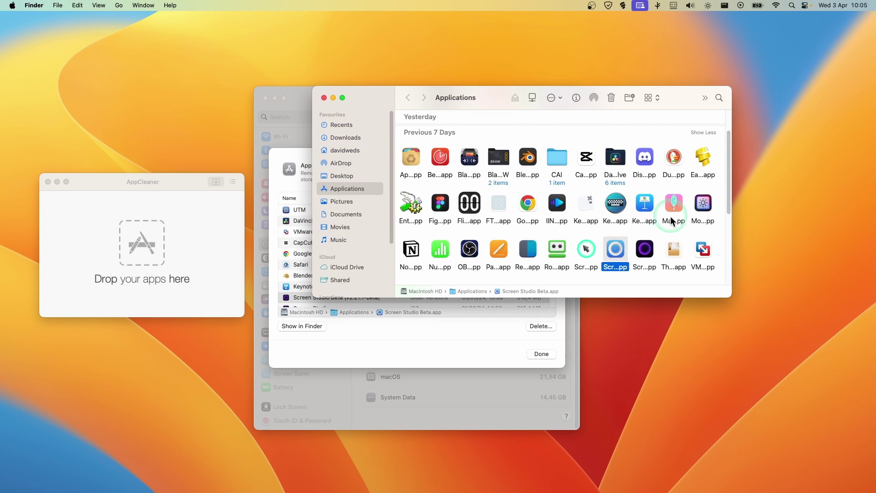
pyautogui.moveTo(645, 249); pyautogui.dragTo(139, 246)
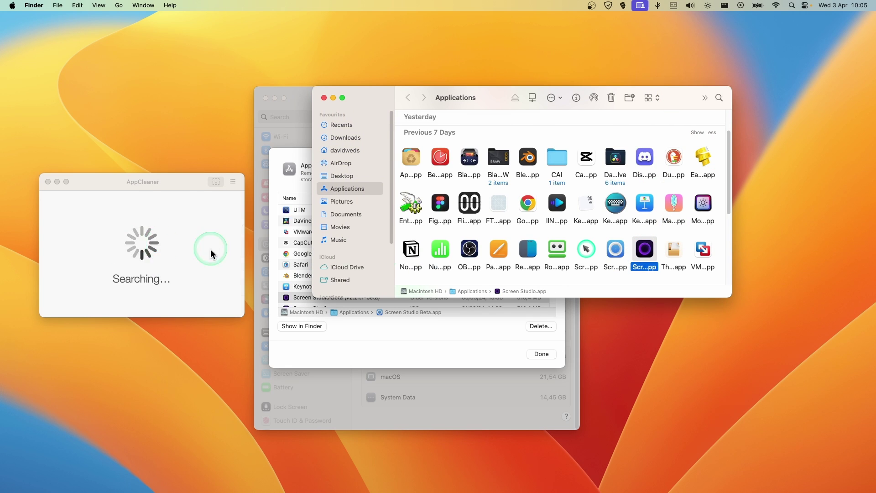
pyautogui.moveTo(610, 256); pyautogui.dragTo(149, 255)
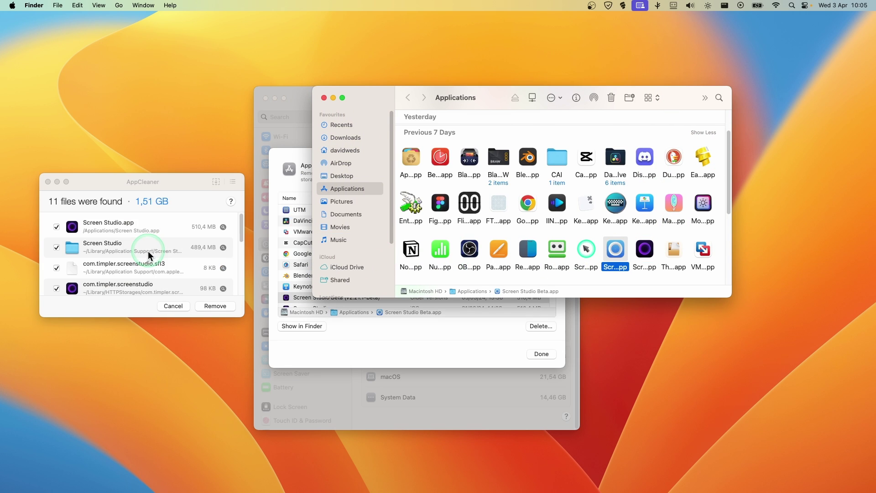
# Remove Screen Studio with its 11 related files, then close AppCleaner
pyautogui.scroll(-1, 172, 241)
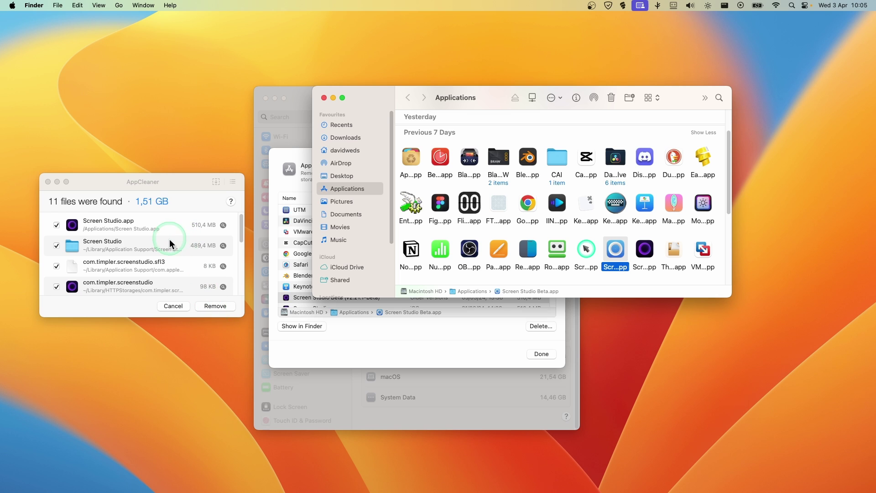
pyautogui.scroll(1, 155, 236)
pyautogui.scroll(-3, 140, 242)
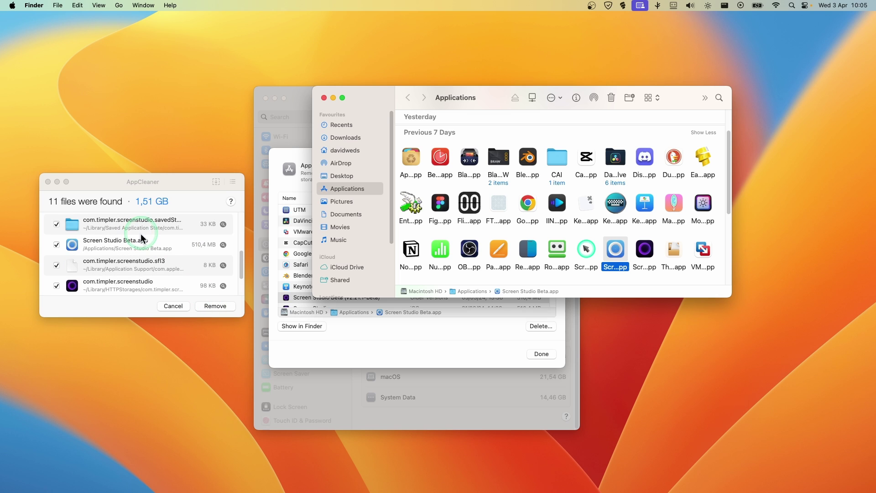
pyautogui.scroll(4, 172, 286)
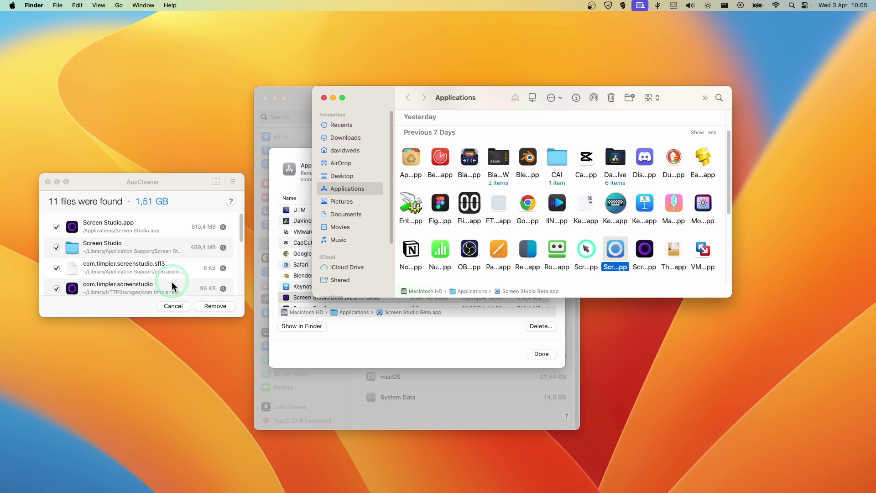
pyautogui.click(229, 307)
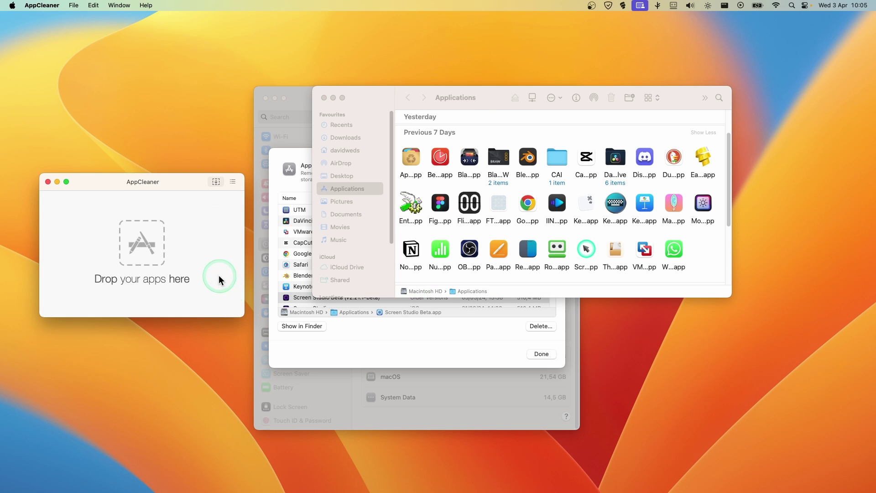
pyautogui.click(123, 195)
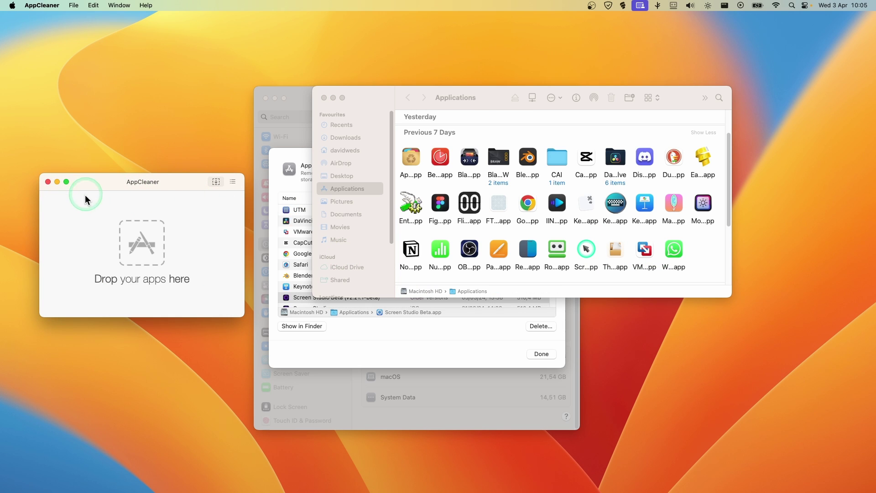
pyautogui.click(48, 182)
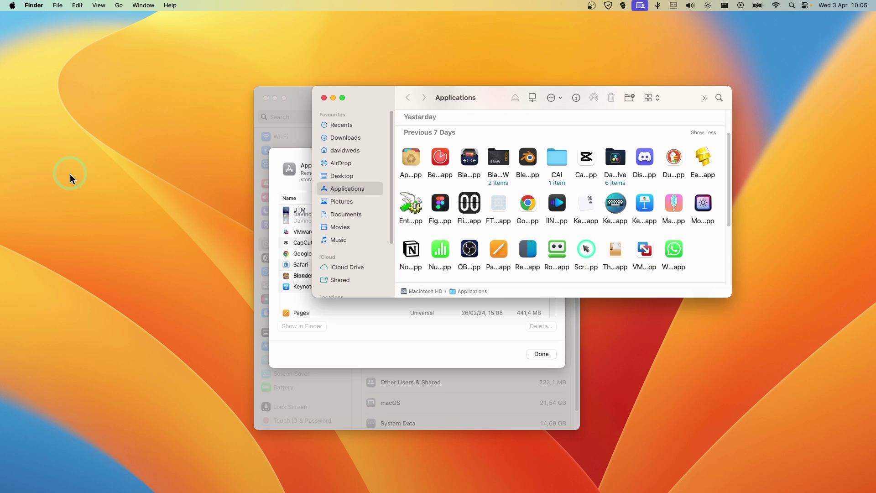
# Close the Finder Applications window and the storage Applications list in System Settings
pyautogui.click(323, 97)
pyautogui.click(544, 351)
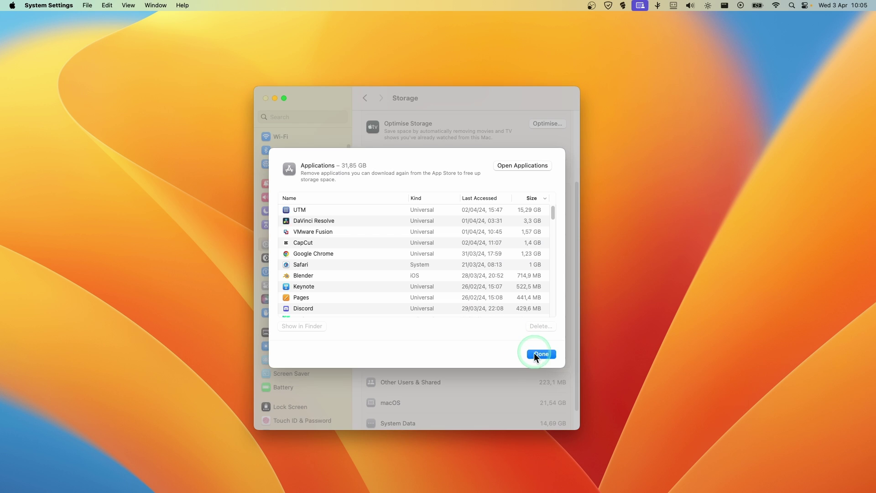
pyautogui.click(536, 353)
pyautogui.scroll(-2, 519, 327)
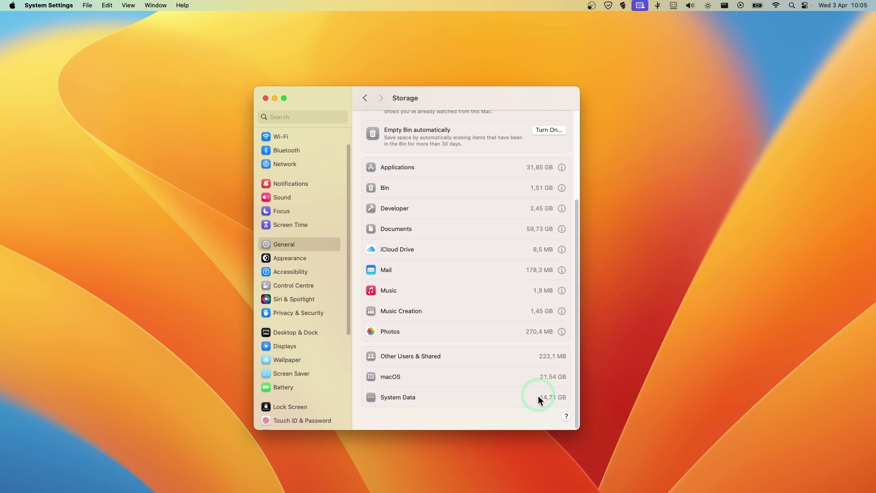
pyautogui.scroll(1, 492, 355)
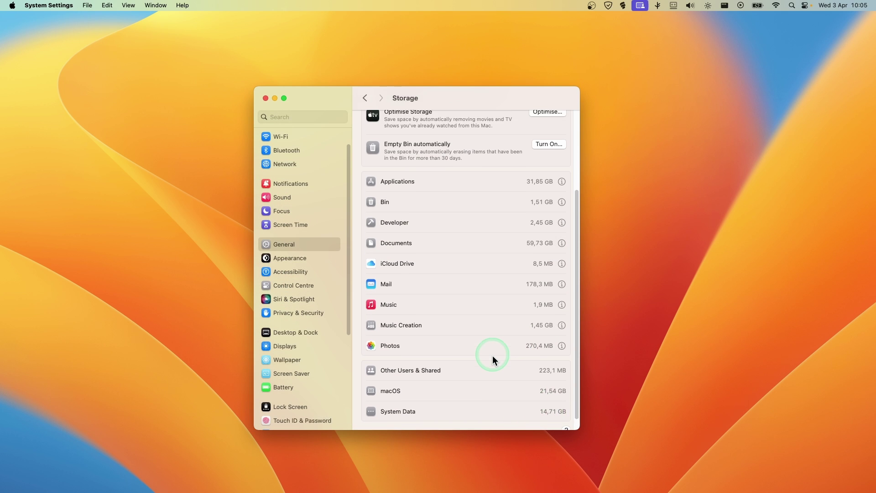
pyautogui.scroll(-1, 492, 355)
pyautogui.scroll(3, 492, 355)
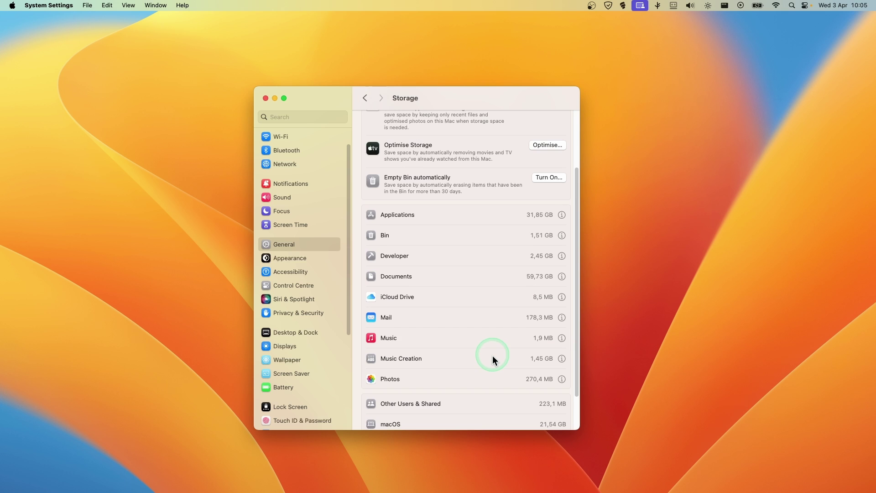
# Pick Blender in the Applications storage breakdown and reveal Blender.app in Finder
pyautogui.click(561, 215)
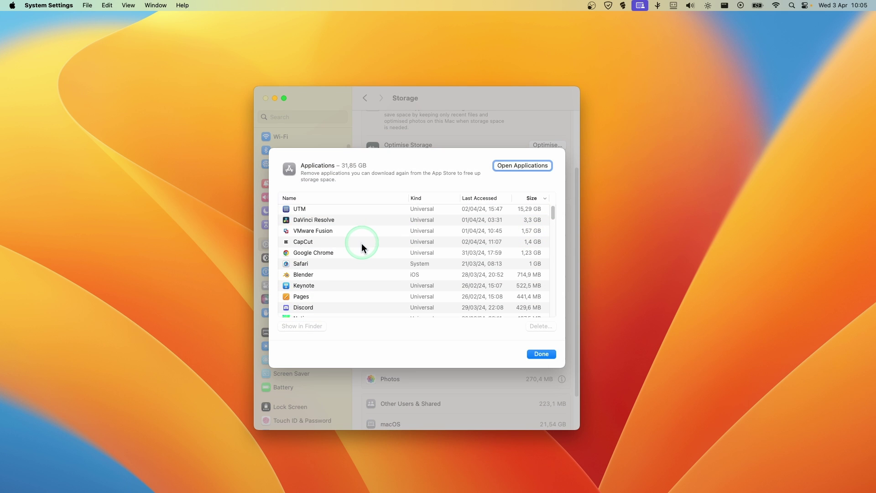
pyautogui.scroll(-1, 362, 247)
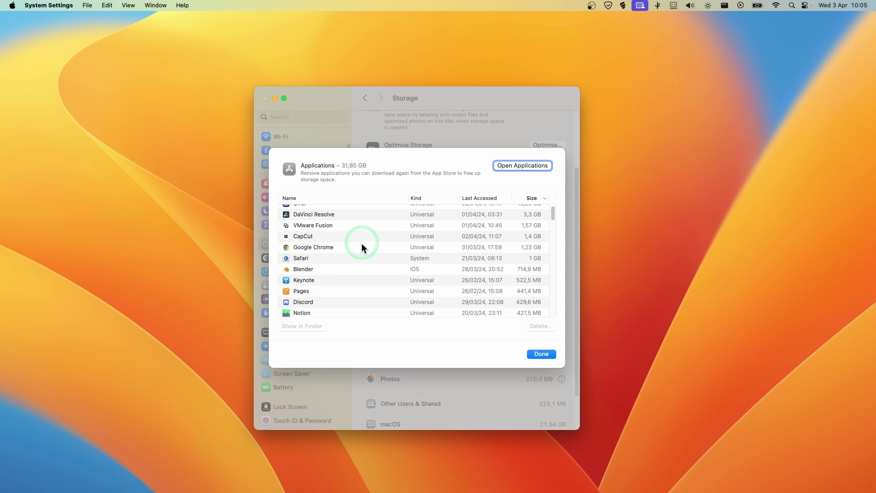
pyautogui.click(357, 269)
pyautogui.click(319, 327)
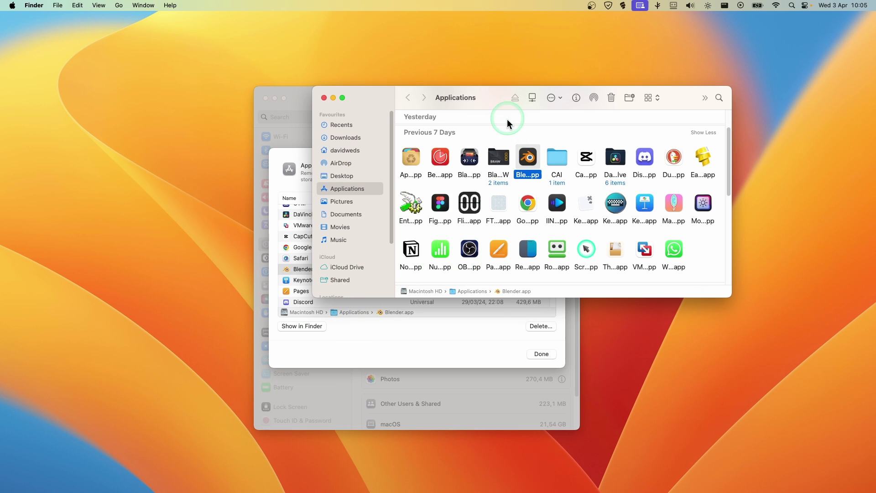
# Arrange the windows and drop Blender.app from Finder onto AppCleaner
pyautogui.moveTo(502, 102); pyautogui.dragTo(612, 109)
pyautogui.click(387, 158)
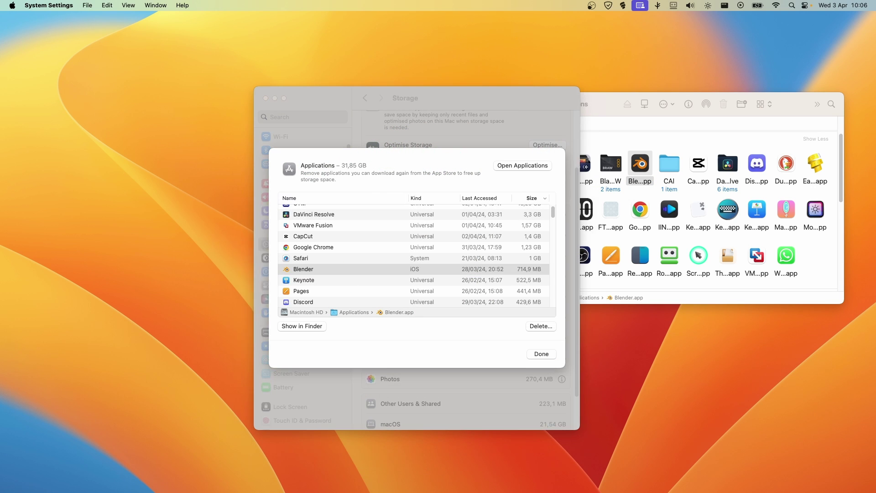
pyautogui.moveTo(674, 211); pyautogui.dragTo(676, 215)
pyautogui.moveTo(640, 163); pyautogui.dragTo(147, 234)
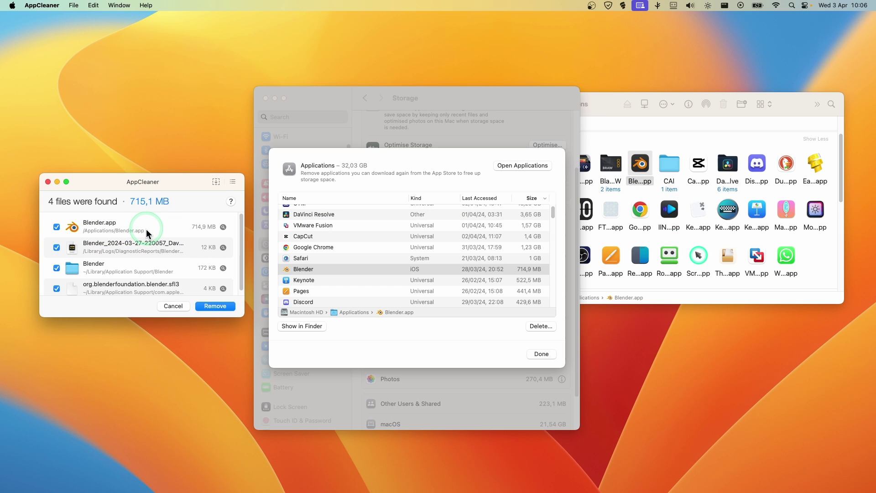
# Remove Blender and its 4 related files (715,1 MB), leaving Applications at 31,31 GB
pyautogui.click(211, 306)
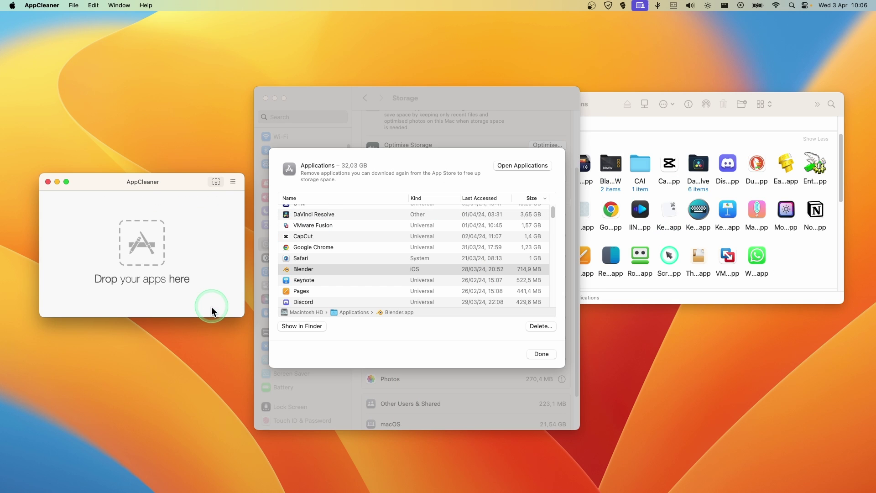
pyautogui.click(648, 134)
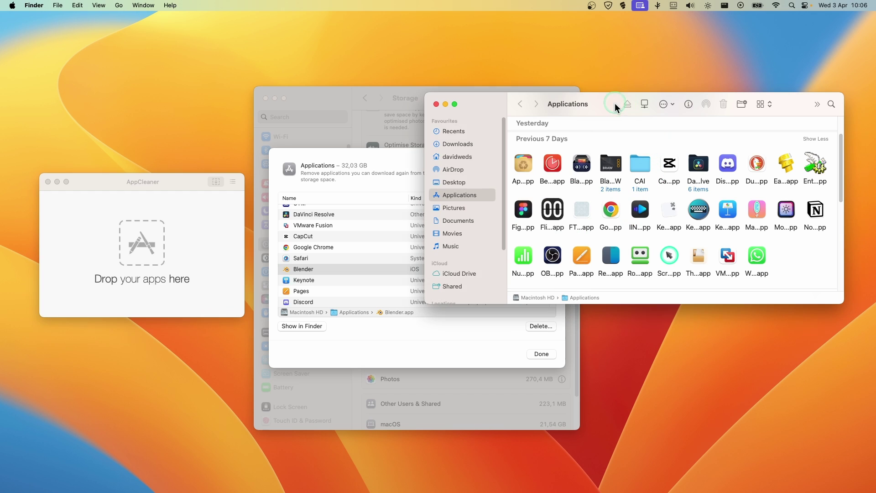
pyautogui.click(646, 189)
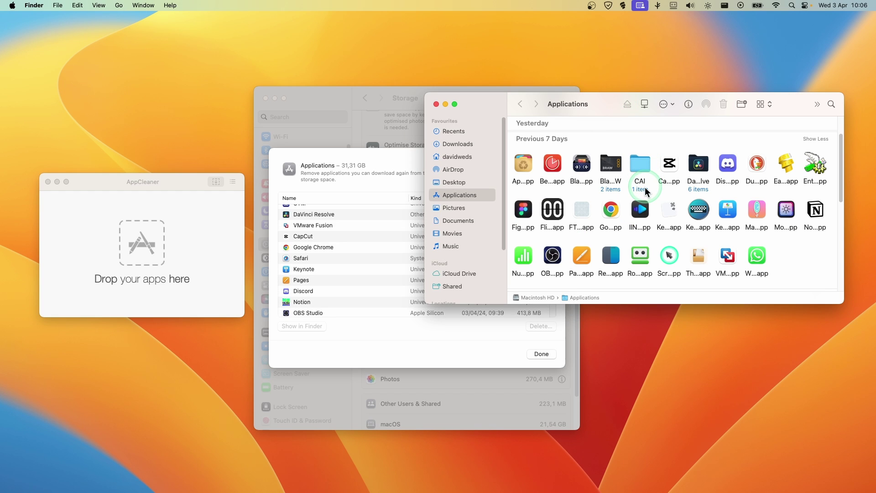
pyautogui.scroll(-1, 646, 191)
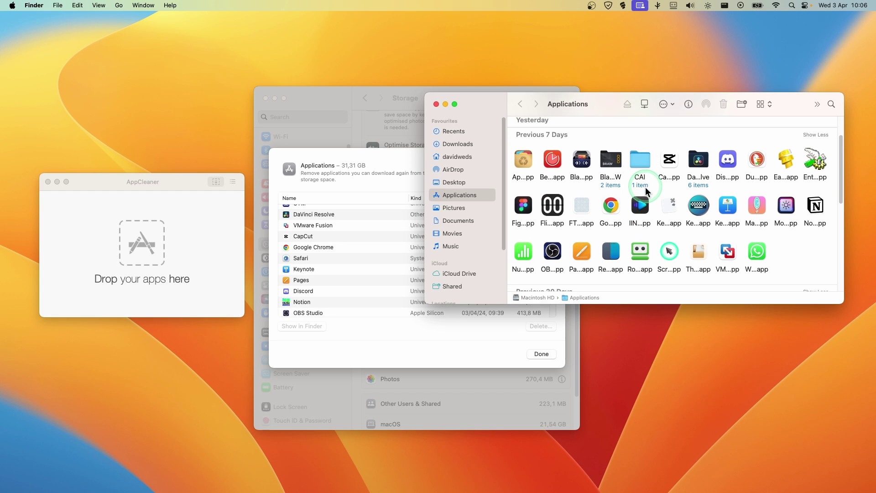
pyautogui.scroll(3, 645, 191)
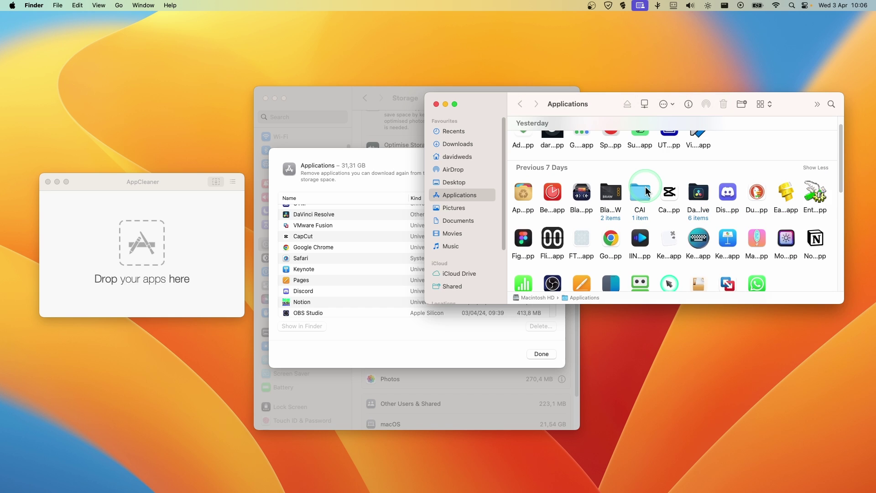
pyautogui.scroll(2, 646, 190)
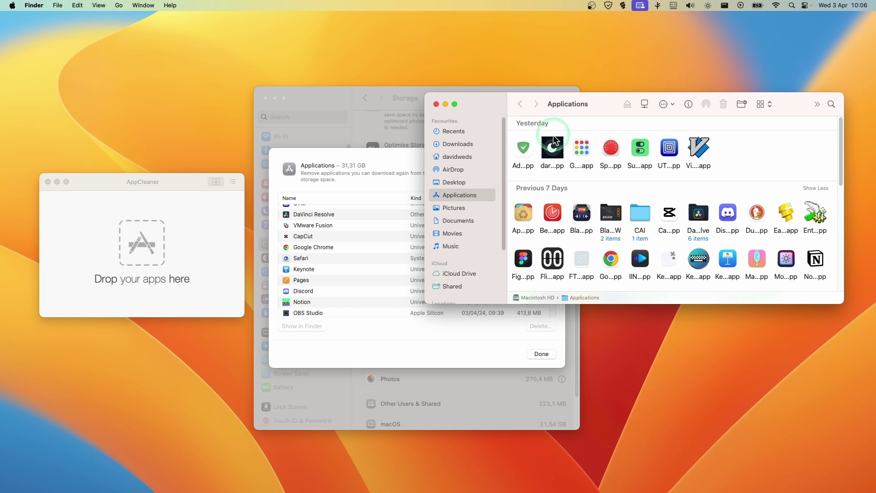
# Close the Finder Applications window and the storage Applications list
pyautogui.click(436, 105)
pyautogui.click(565, 321)
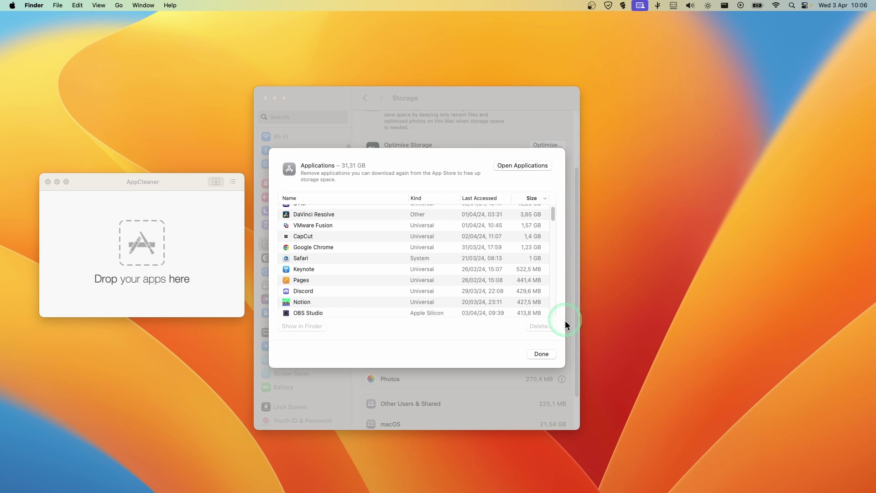
pyautogui.click(541, 354)
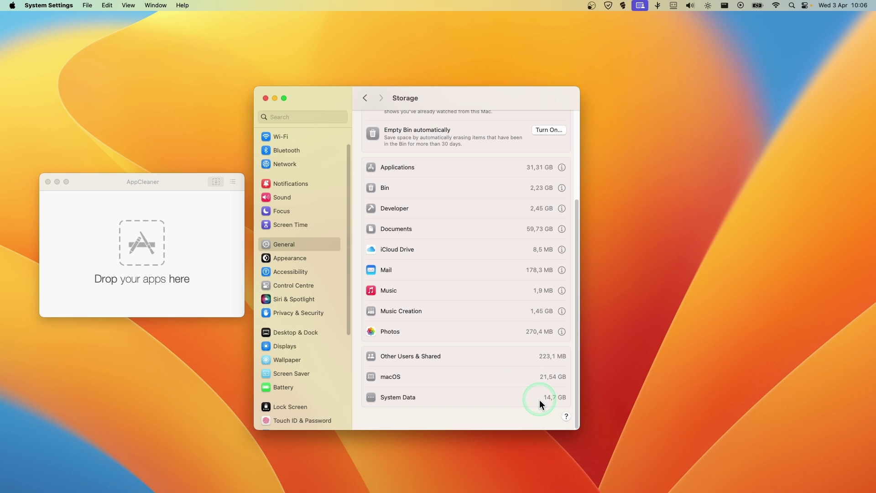
# Close AppCleaner and return to the top of the Storage overview
pyautogui.click(189, 211)
pyautogui.click(57, 189)
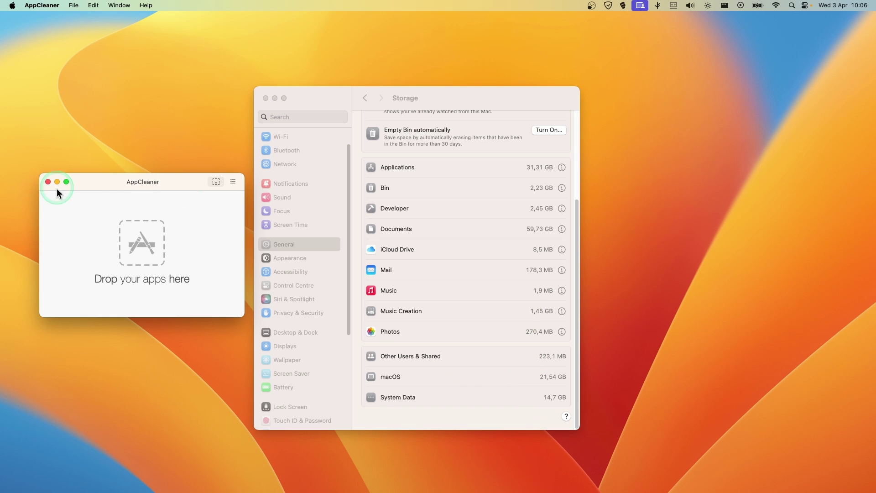
pyautogui.click(47, 181)
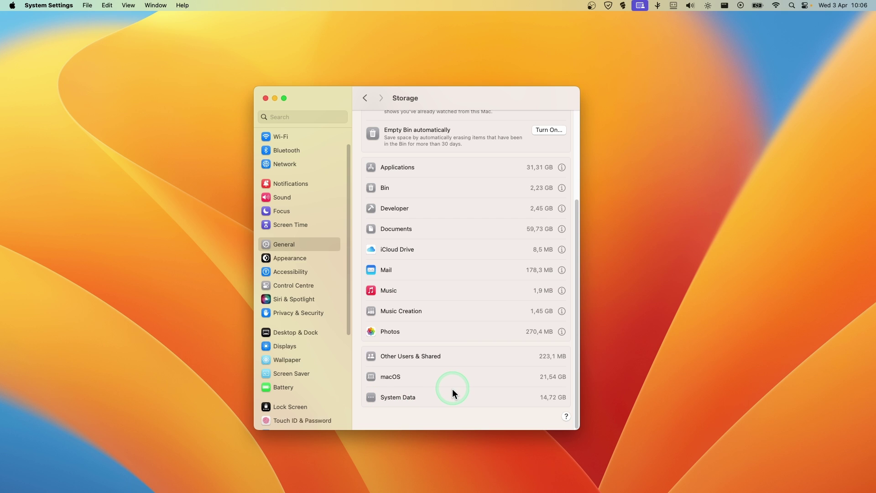
pyautogui.scroll(3, 453, 388)
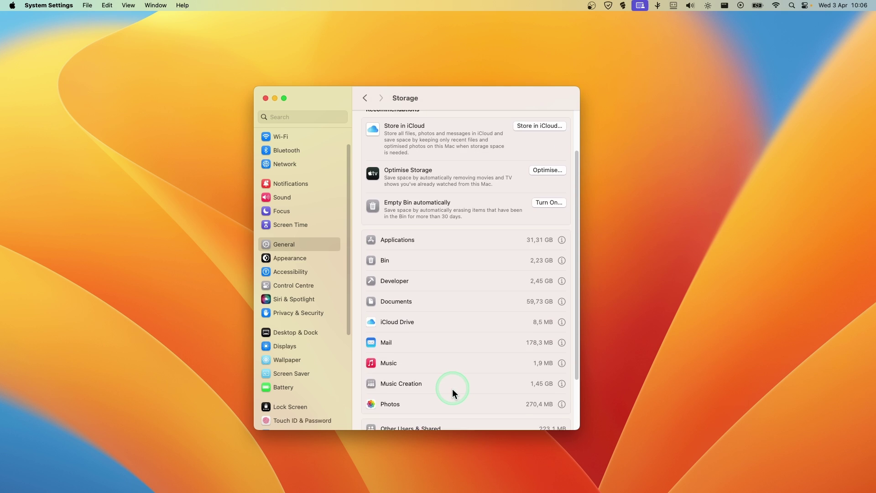
pyautogui.scroll(1, 452, 389)
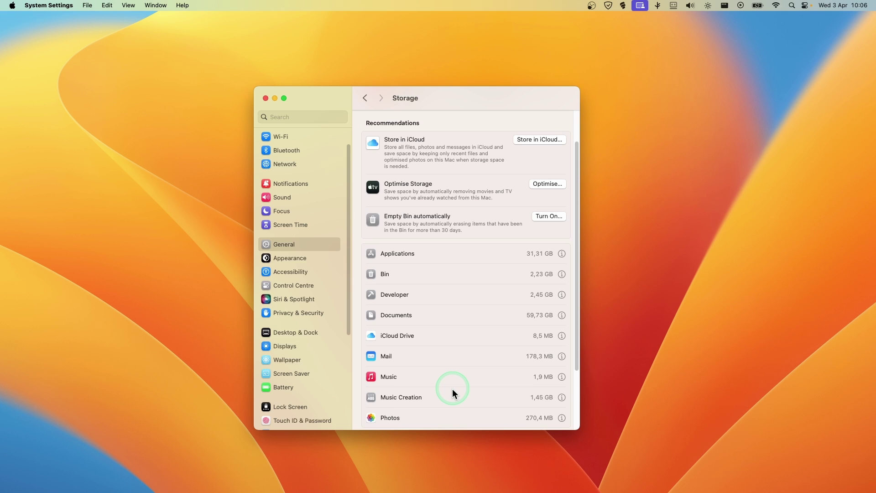